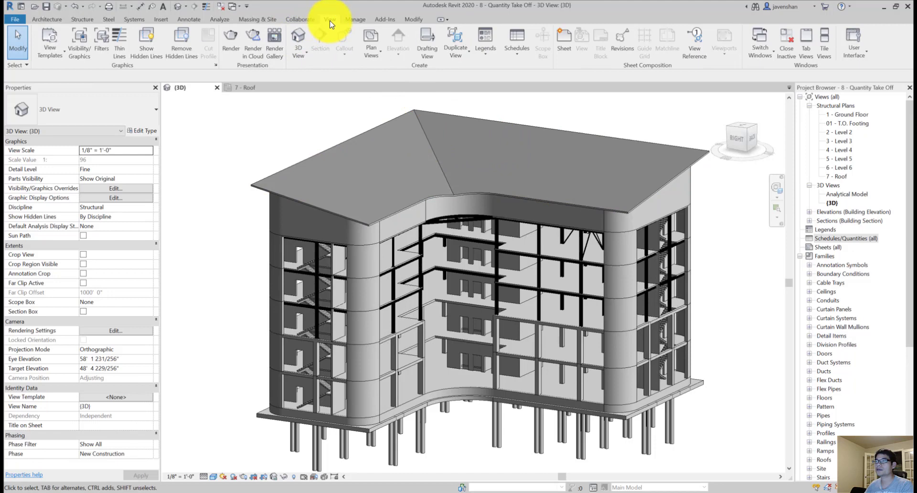
Start a new Schedule/Quantities view for the building model.
click(518, 57)
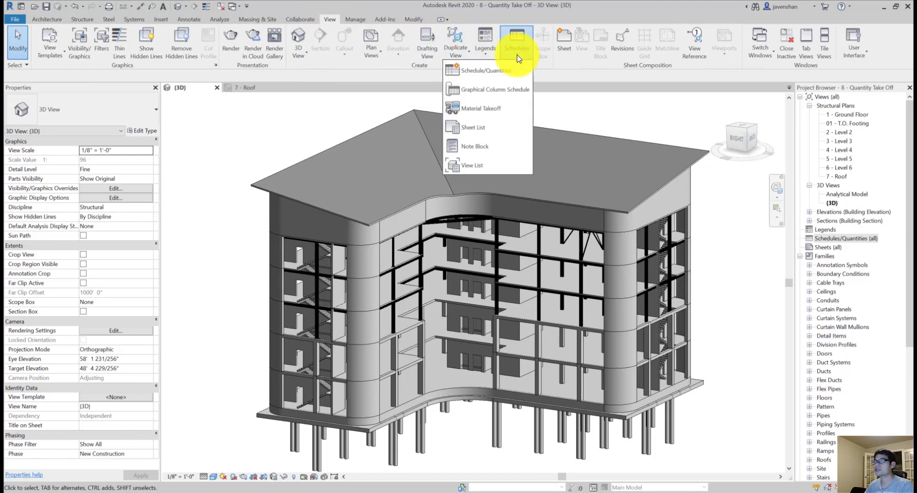
click(502, 76)
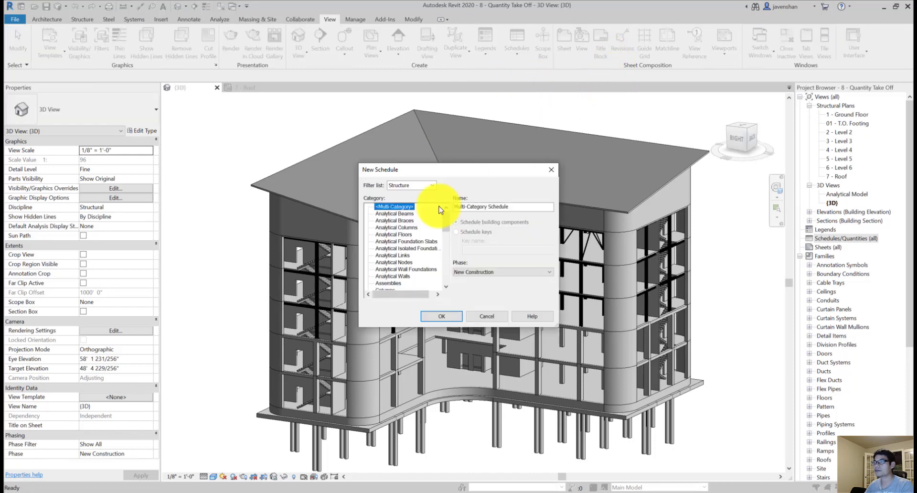
click(430, 186)
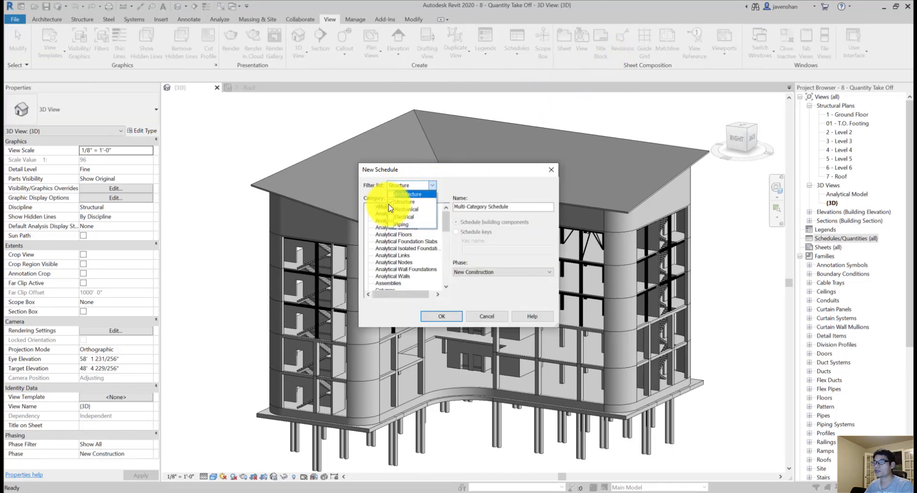
click(399, 192)
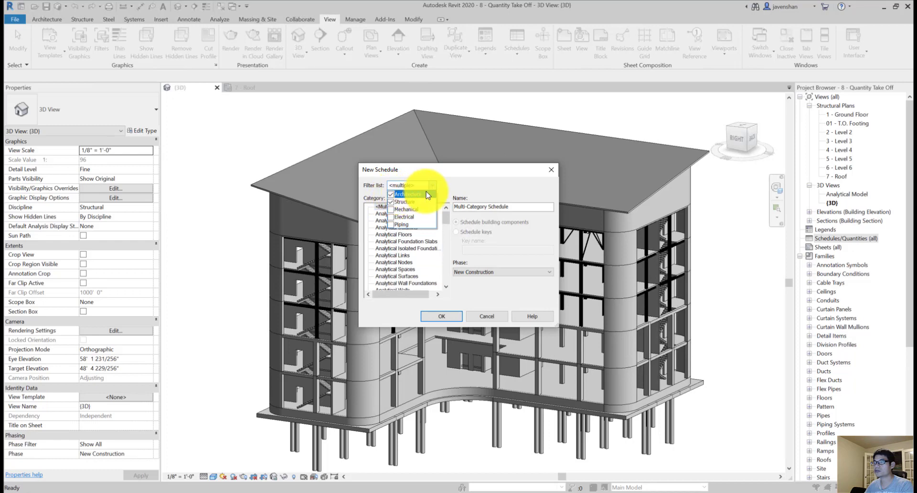
click(432, 187)
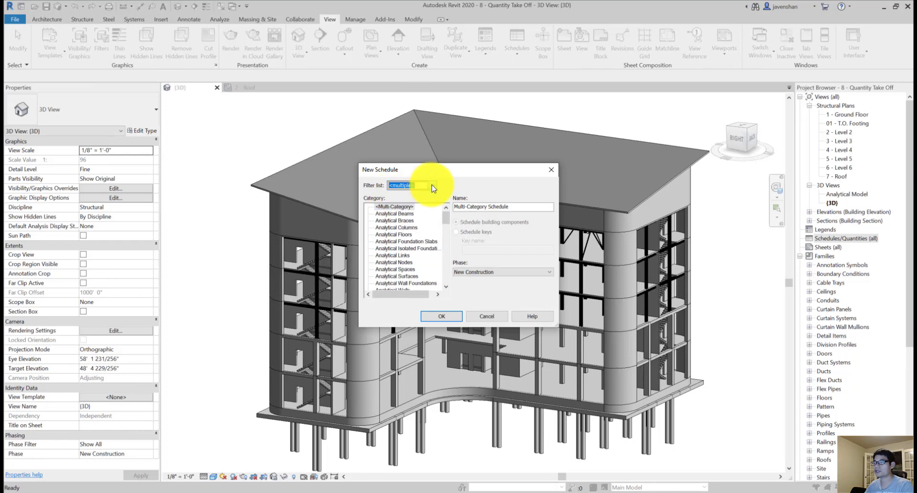
click(432, 187)
click(391, 194)
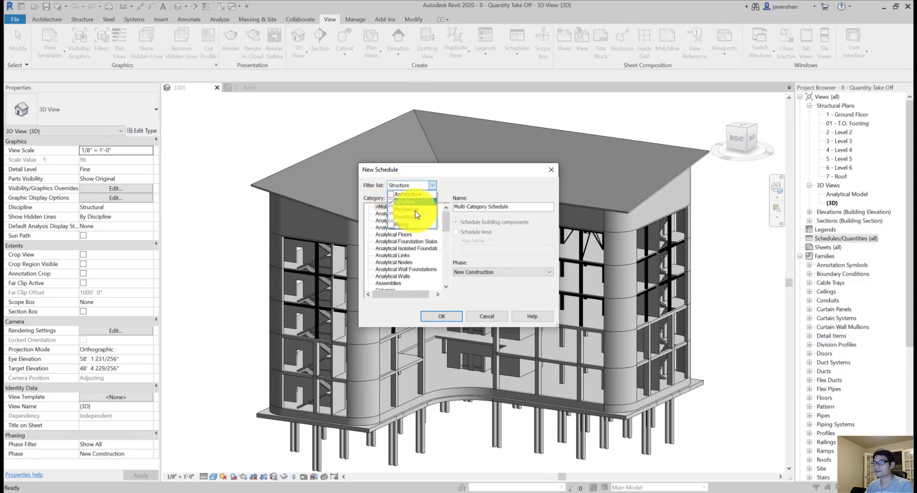
click(495, 182)
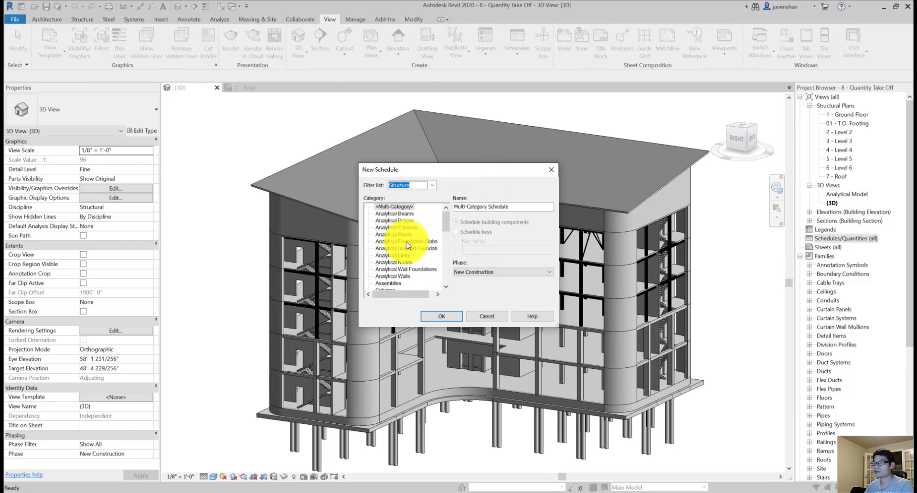
Choose the Structural Columns category for the new schedule and create it.
scroll(401, 241, down, 2)
scroll(407, 245, down, 4)
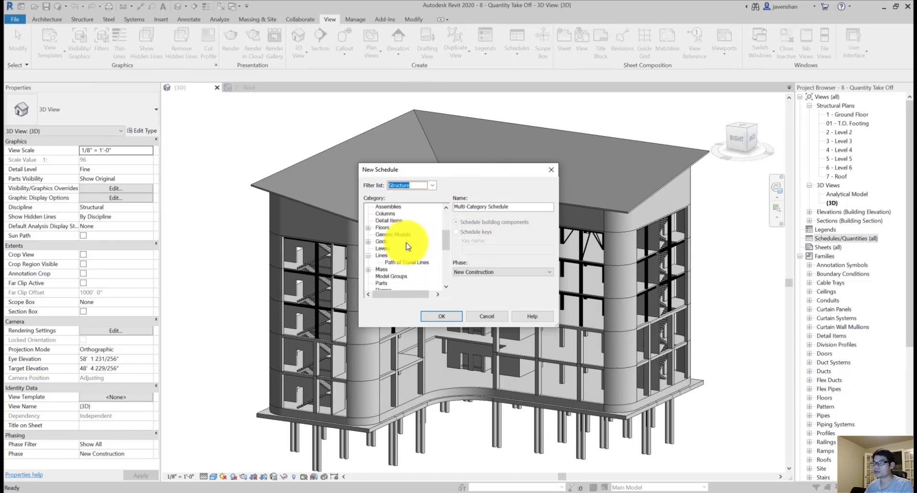
scroll(407, 247, down, 2)
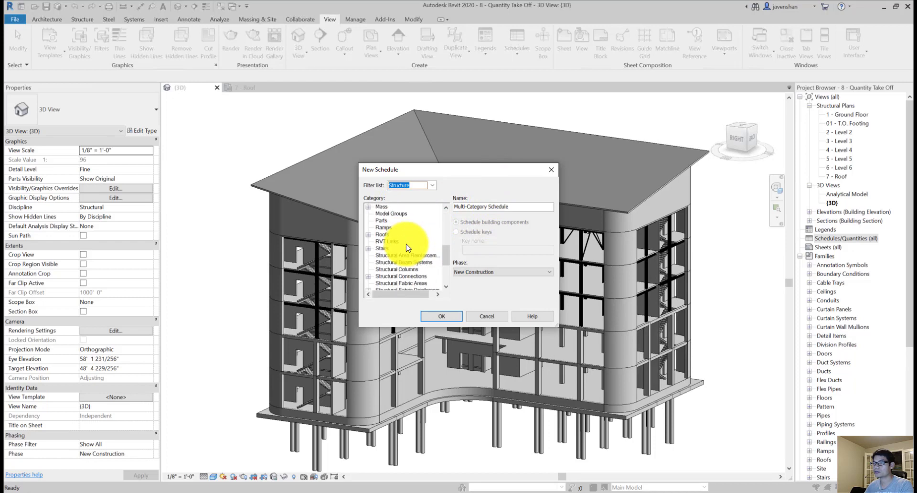
click(406, 256)
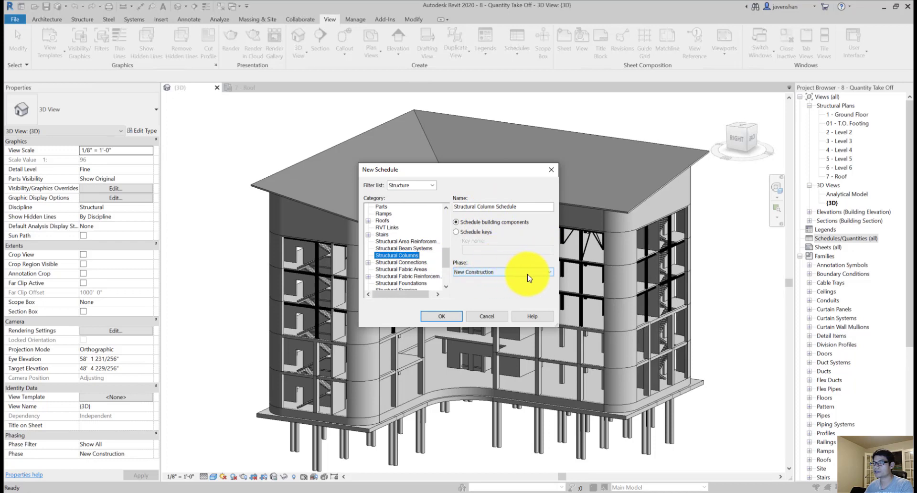
click(441, 317)
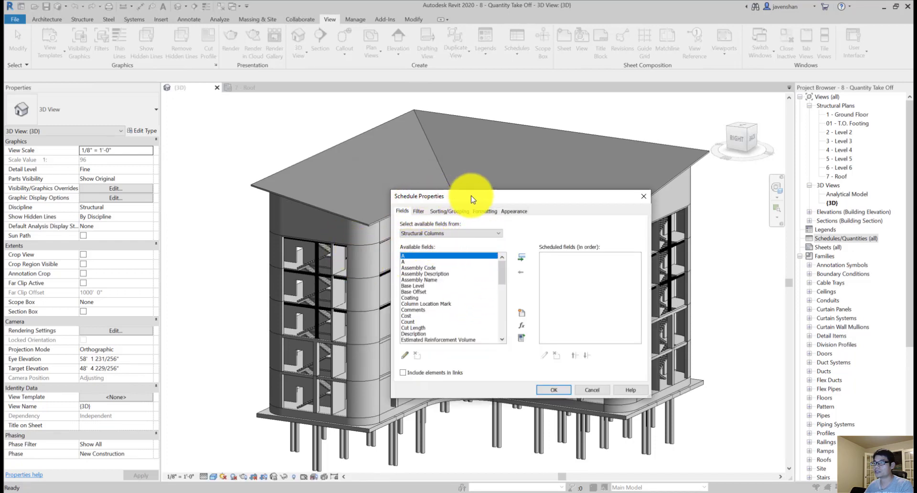
Add the Family and Type fields to the structural column schedule.
drag(470, 196, 369, 186)
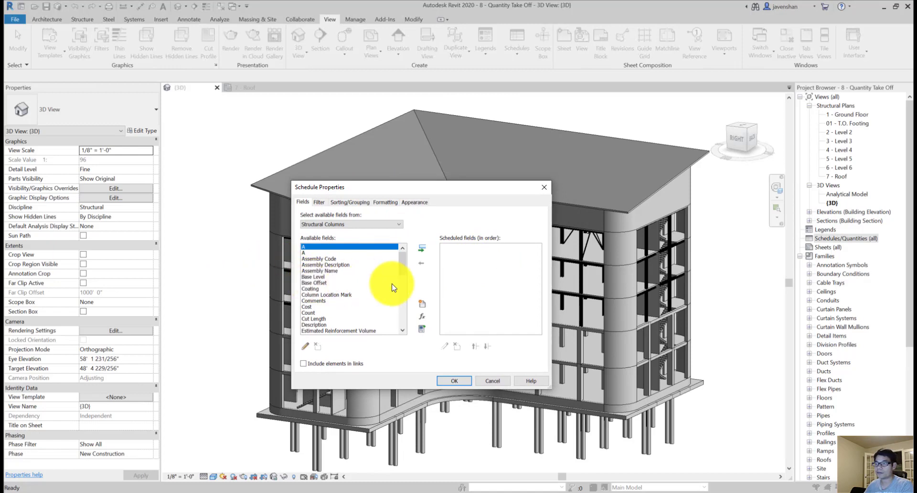
scroll(395, 324, down, 7)
scroll(395, 325, up, 4)
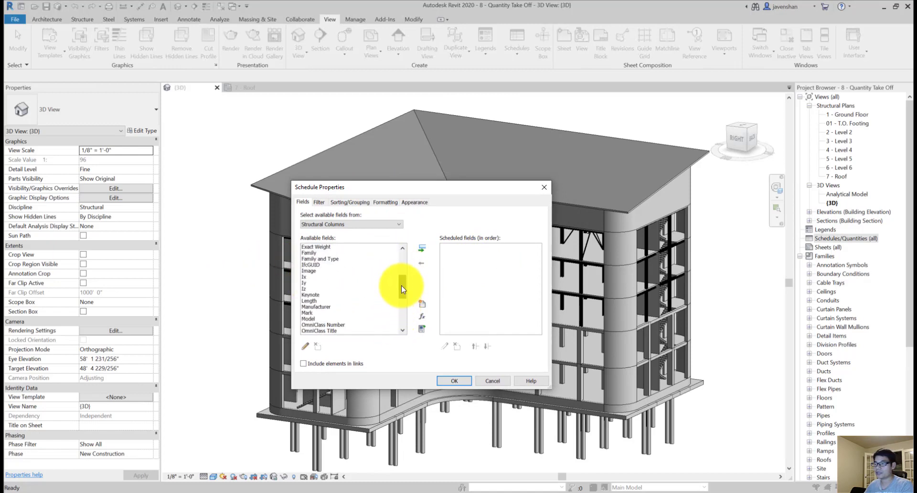
click(308, 265)
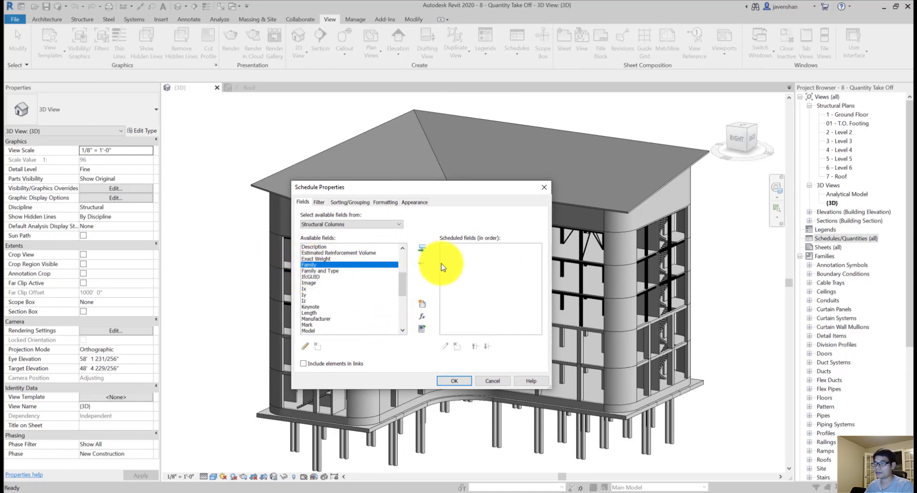
click(422, 247)
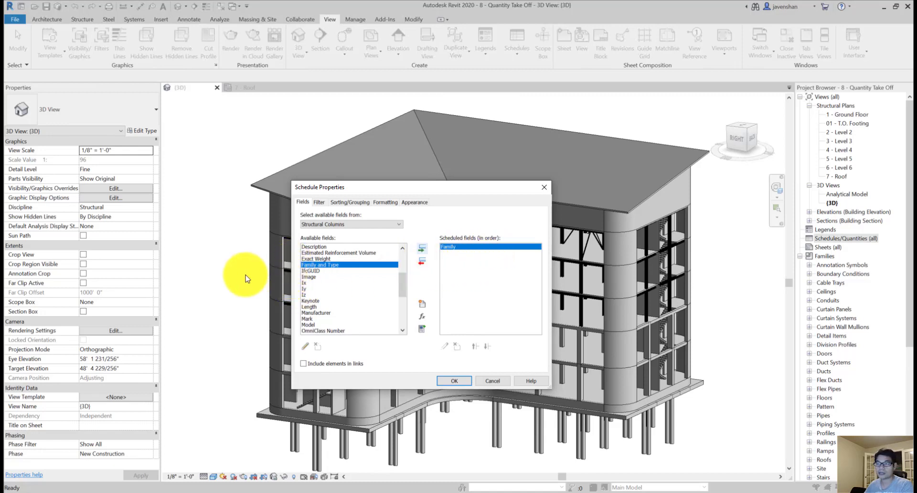
scroll(356, 298, down, 5)
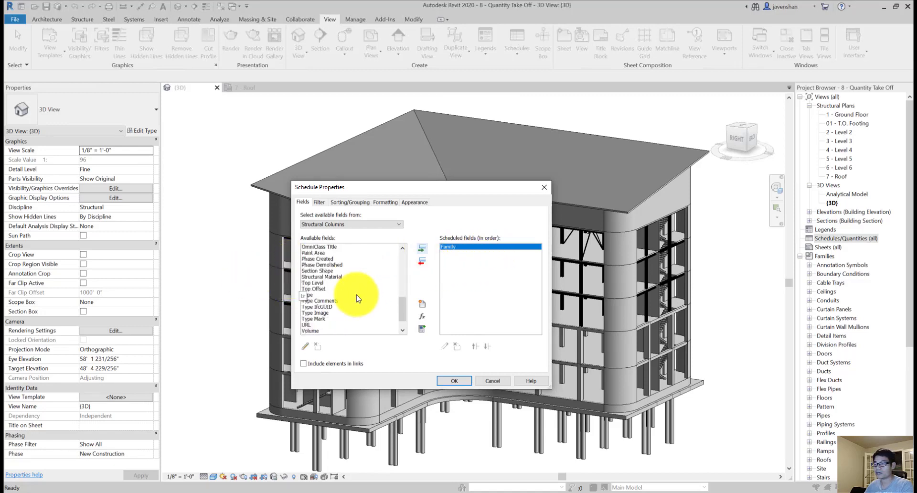
click(307, 295)
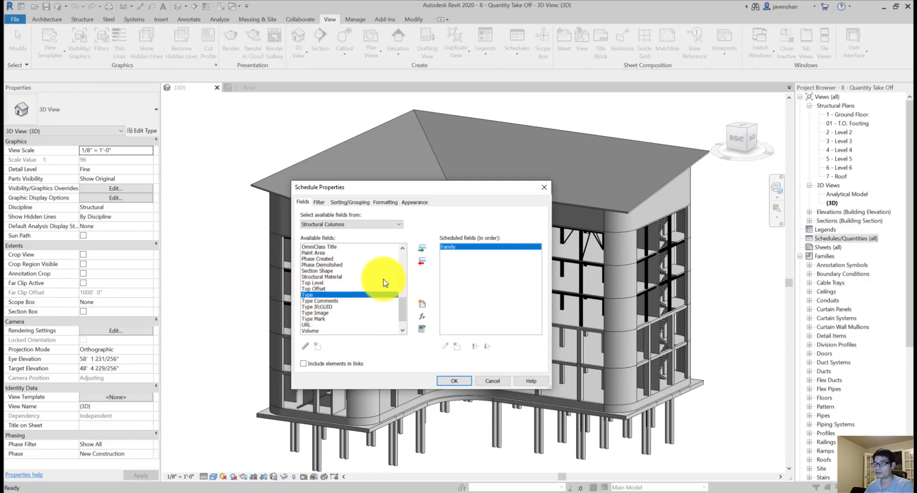
click(422, 249)
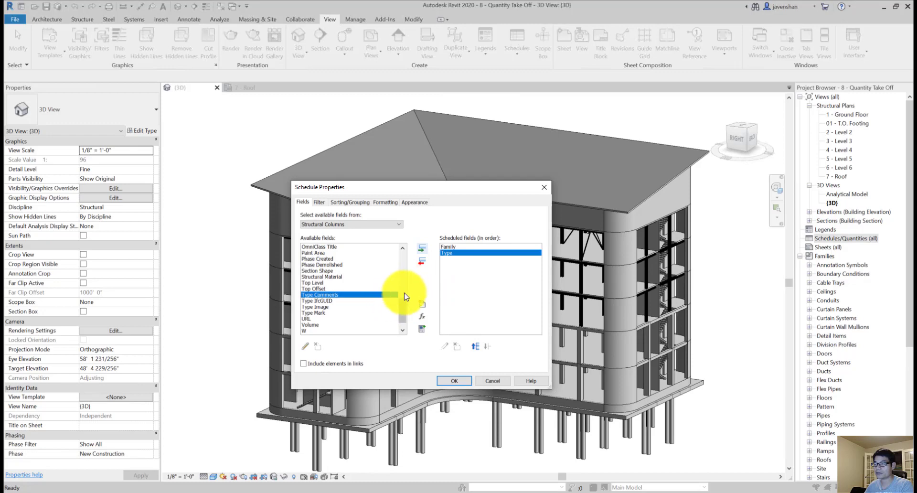
Add the Length field and the first W field to the scheduled fields.
scroll(399, 300, up, 2)
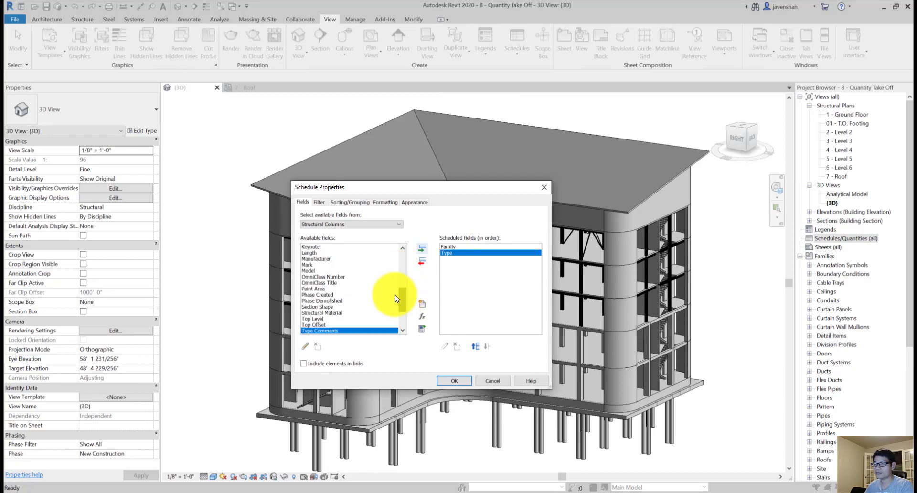
mouse_move(395, 294)
mouse_down()
mouse_move(398, 282)
mouse_move(396, 291)
mouse_up()
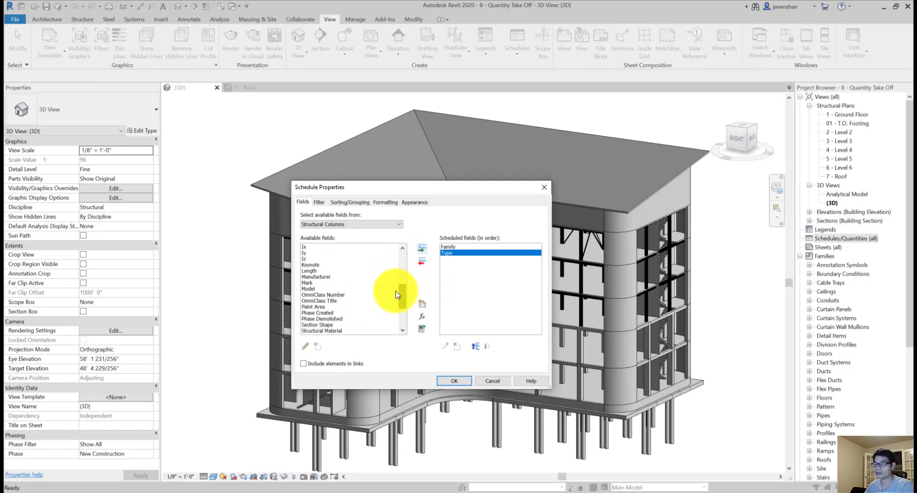
click(364, 271)
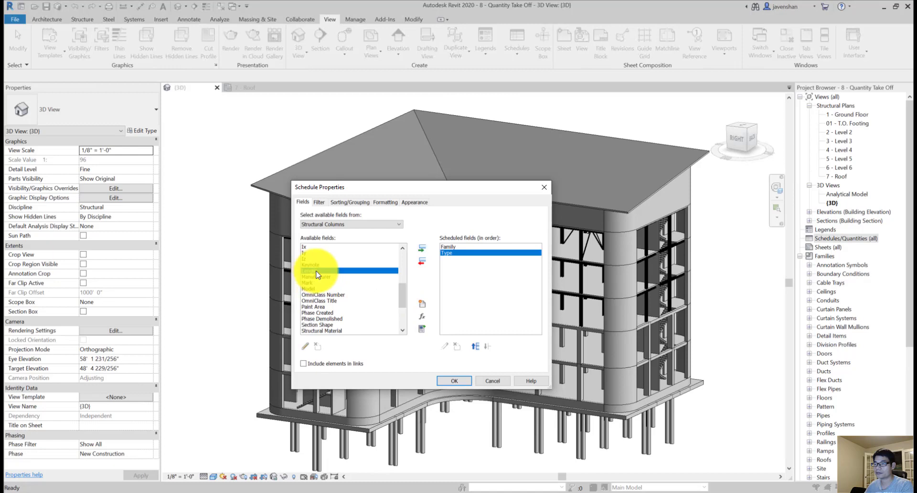
click(426, 249)
drag(398, 296, 399, 311)
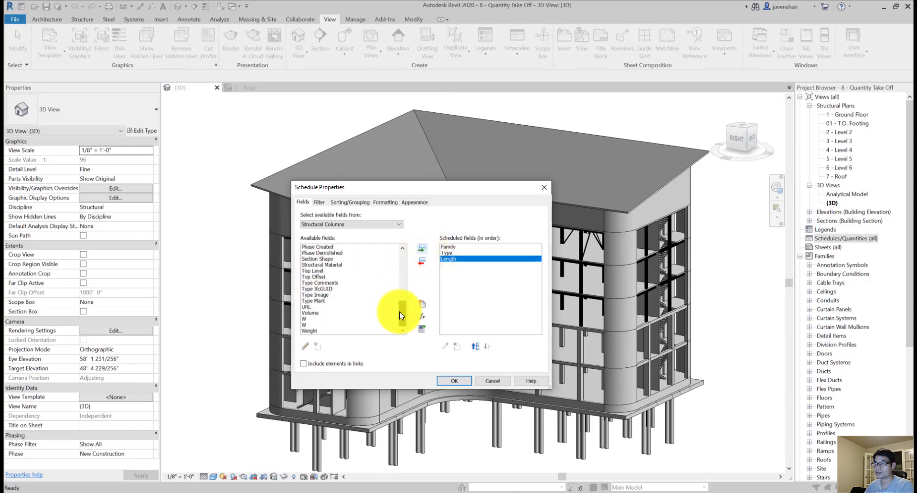
click(304, 318)
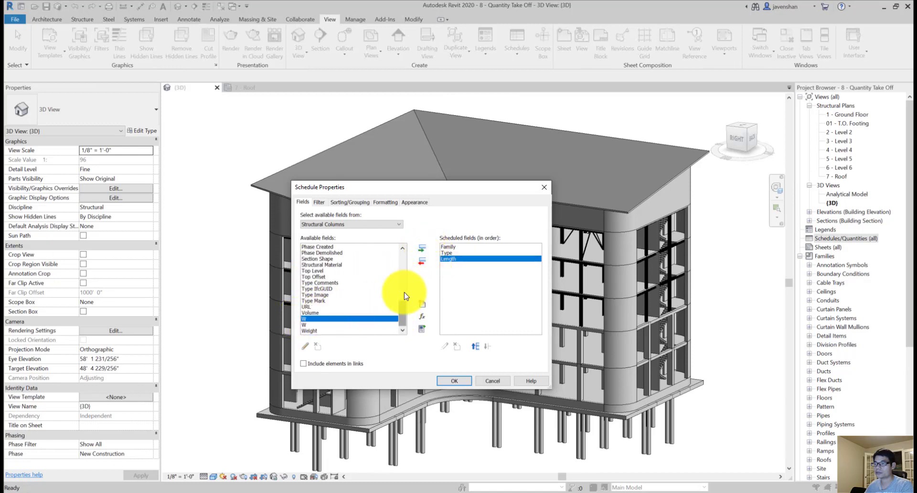
click(422, 248)
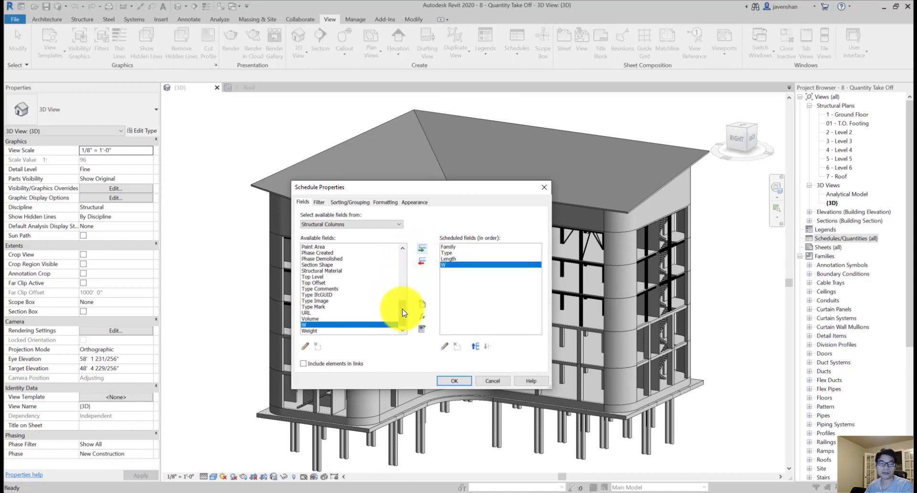
Add the Count field after W in the scheduled fields.
drag(402, 308, 410, 227)
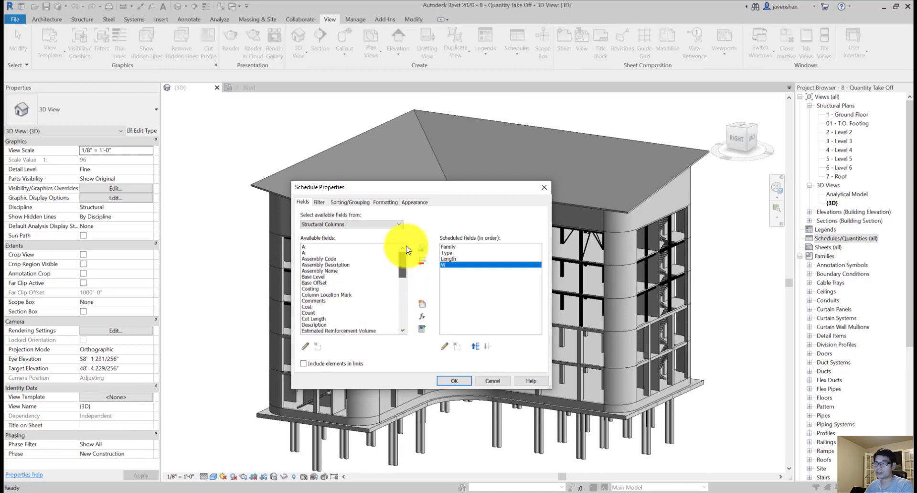
click(310, 312)
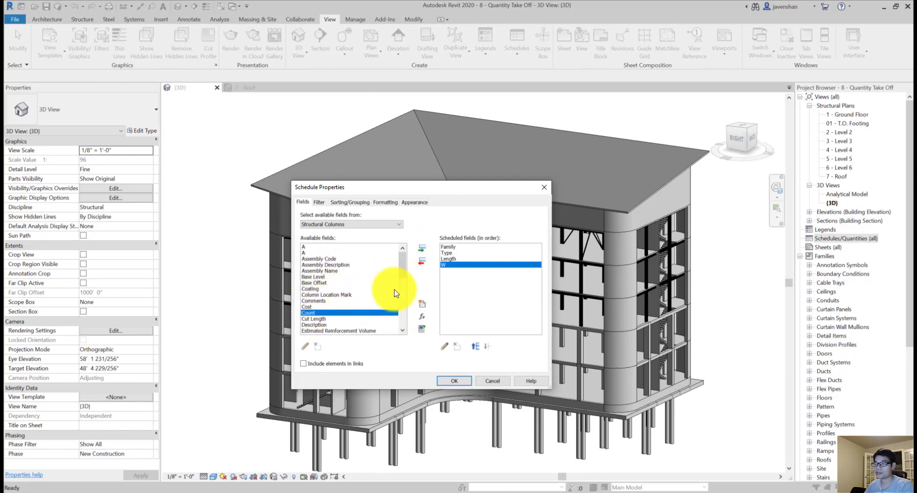
click(422, 250)
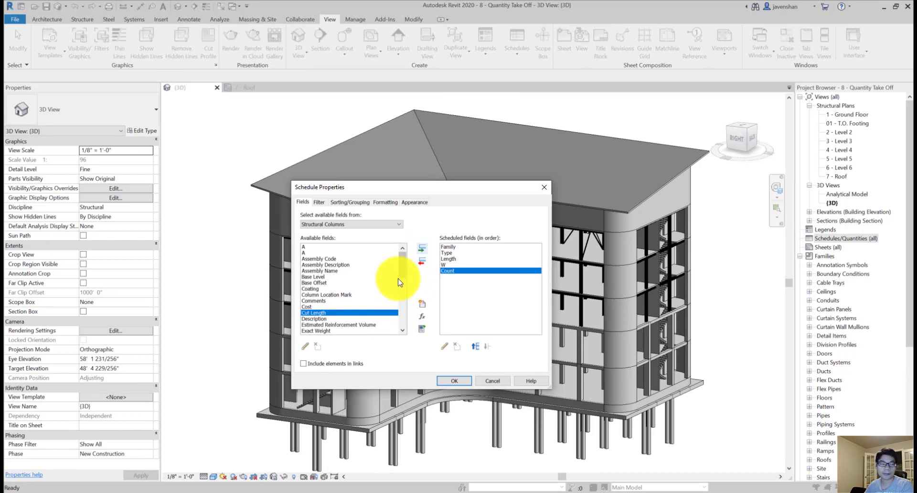
Switch the available fields to Structural Material and add Structural Material: Description to the schedule.
click(341, 224)
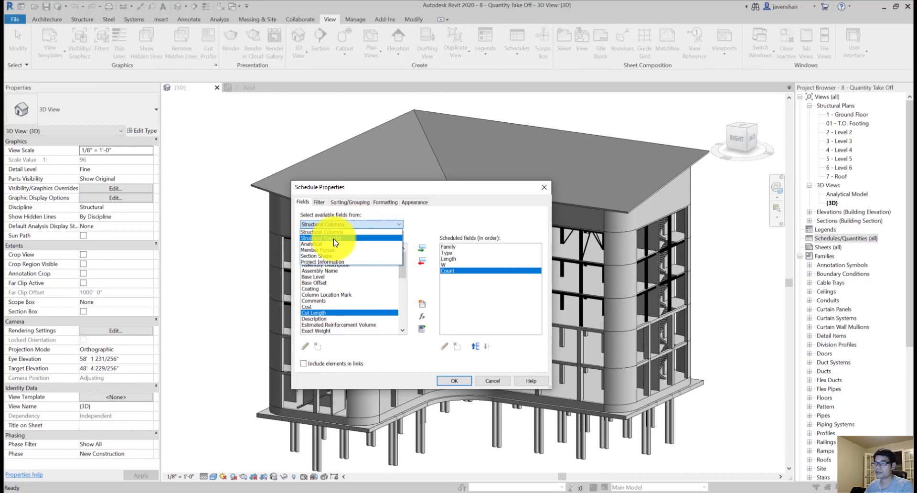
click(334, 238)
click(360, 224)
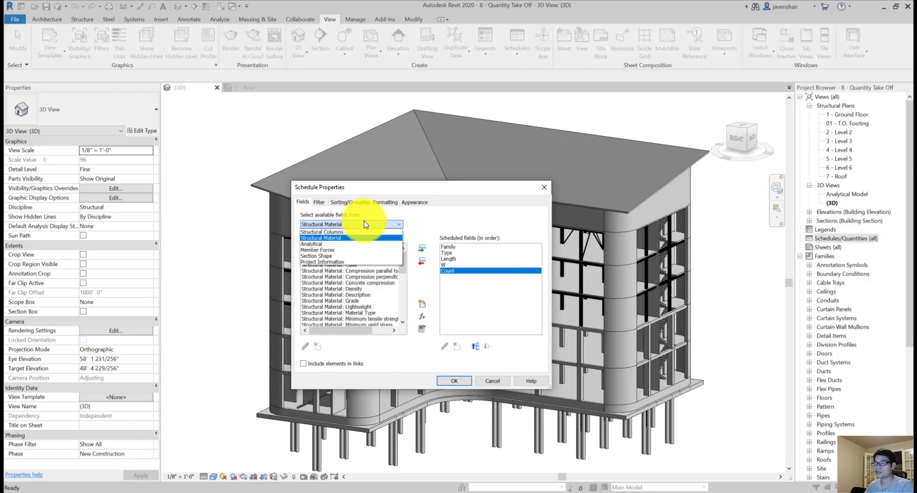
click(327, 238)
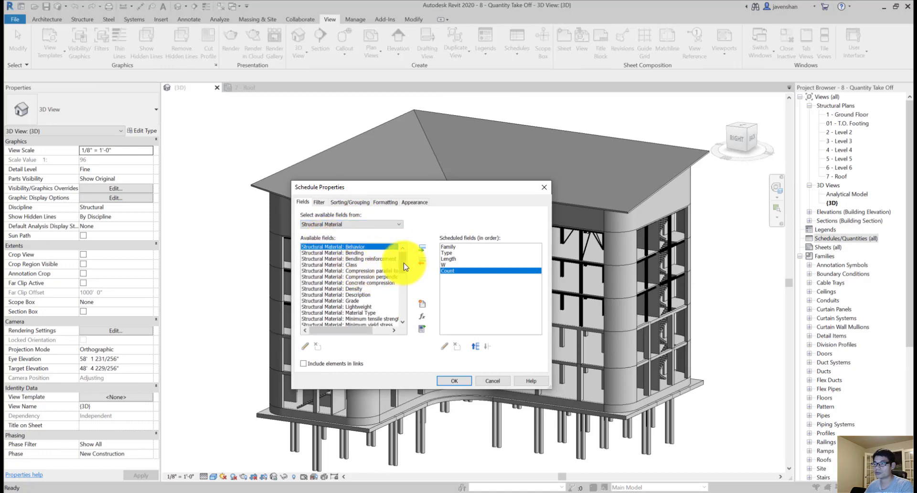
click(335, 295)
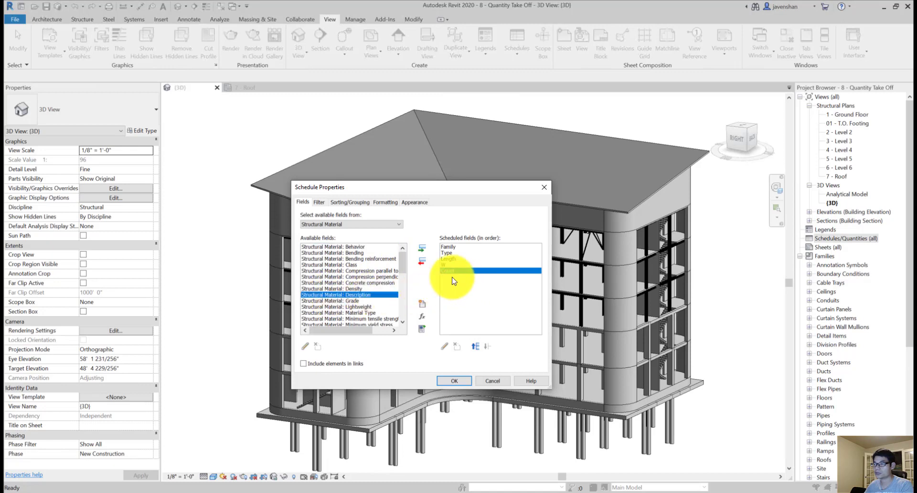
click(423, 252)
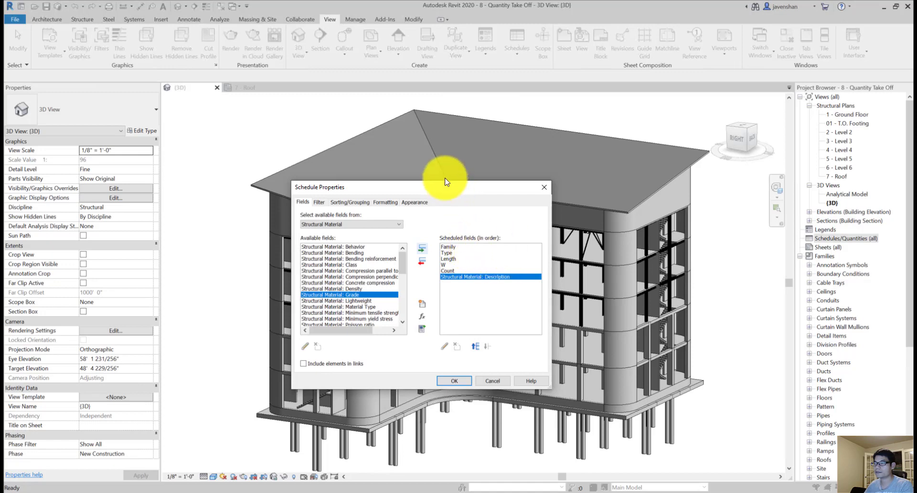
Add a calculated value named Tonnage to the structural column schedule.
drag(447, 184, 441, 168)
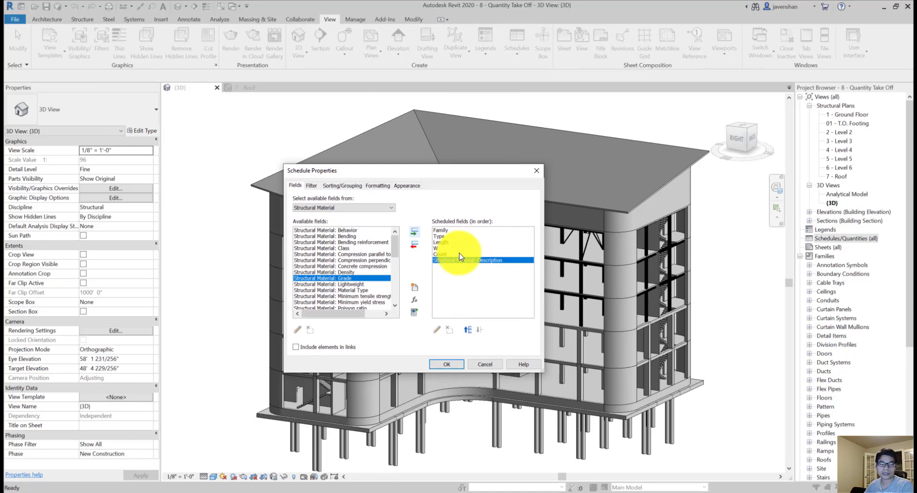
click(415, 300)
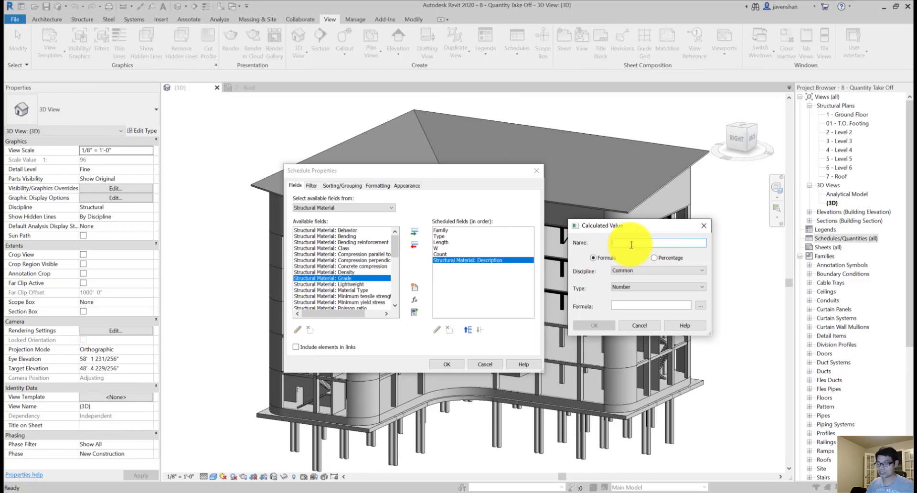
text(Th)
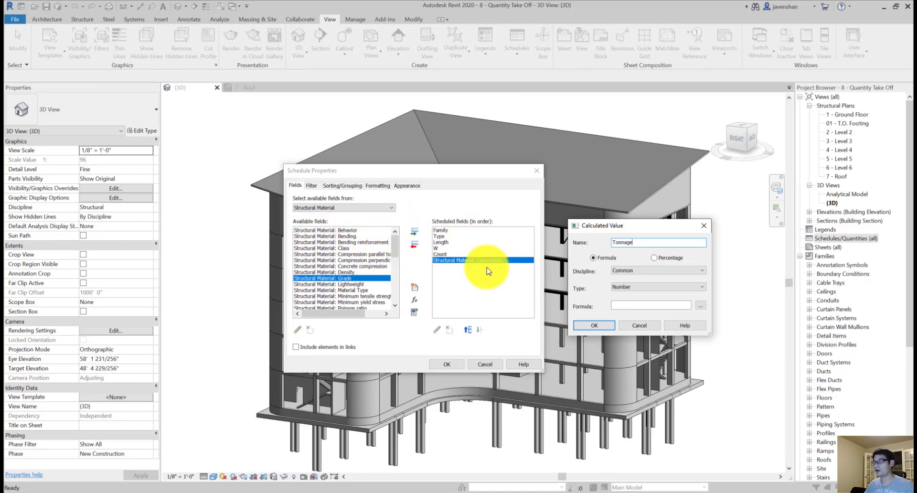
Set the Tonnage formula to Length*W/2000, picking Length and W from the schedule's fields, and accept the calculated value.
click(627, 306)
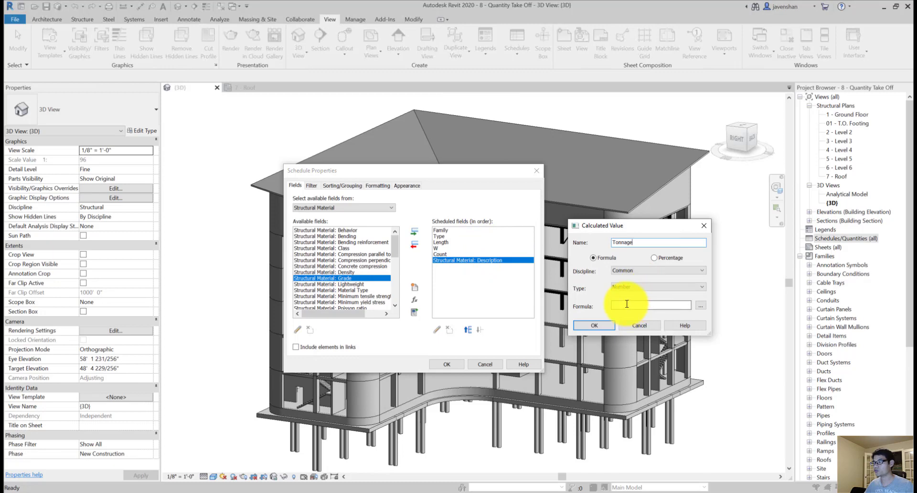
click(626, 305)
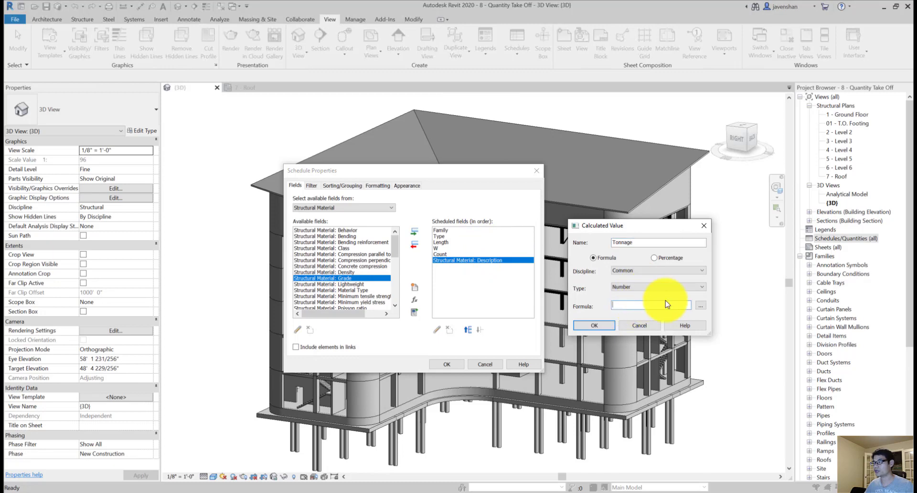
click(701, 306)
click(596, 239)
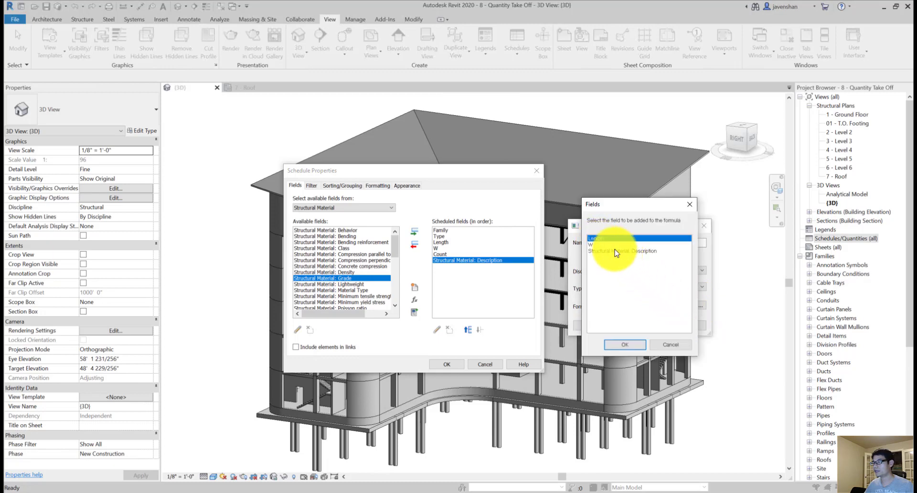
click(625, 345)
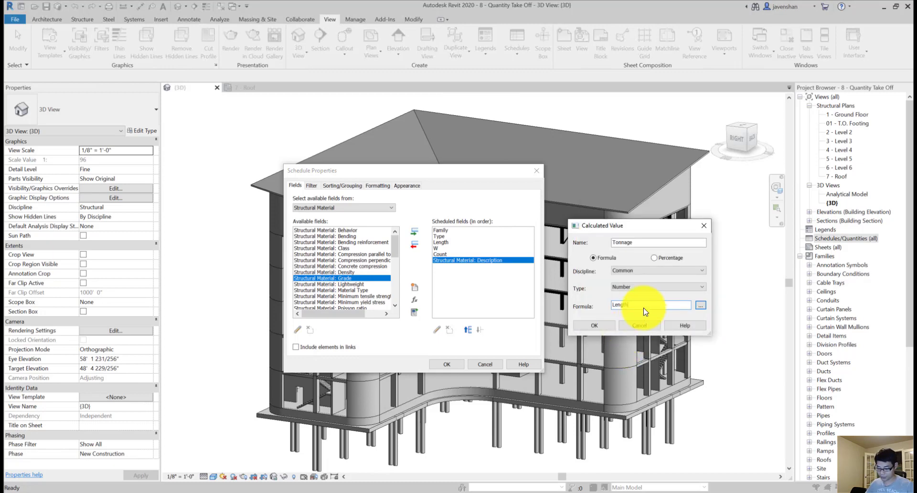
text(*)
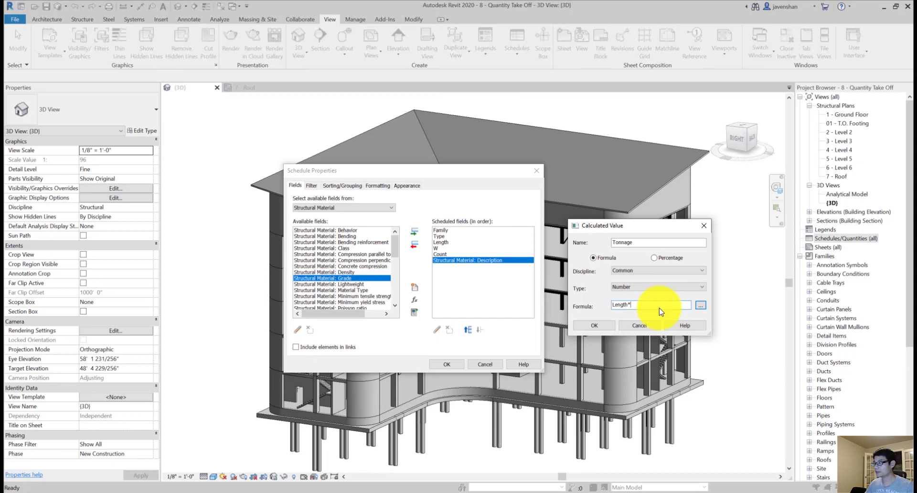
click(704, 306)
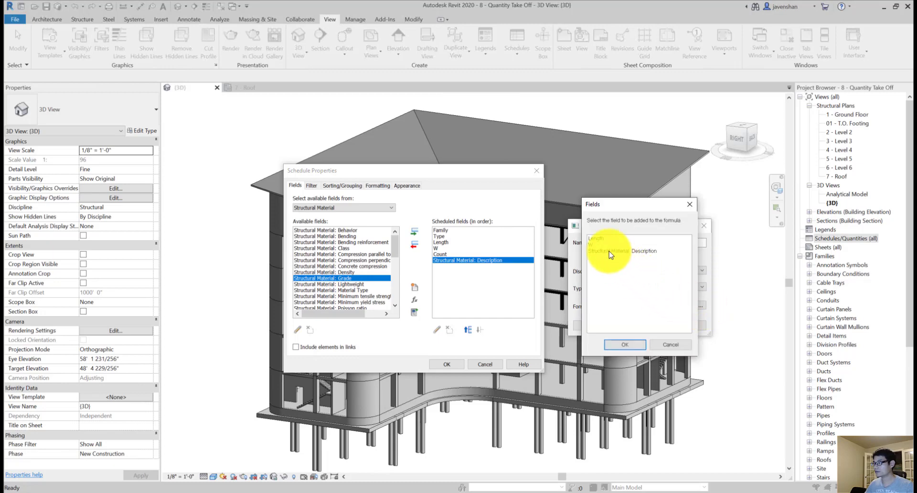
click(592, 245)
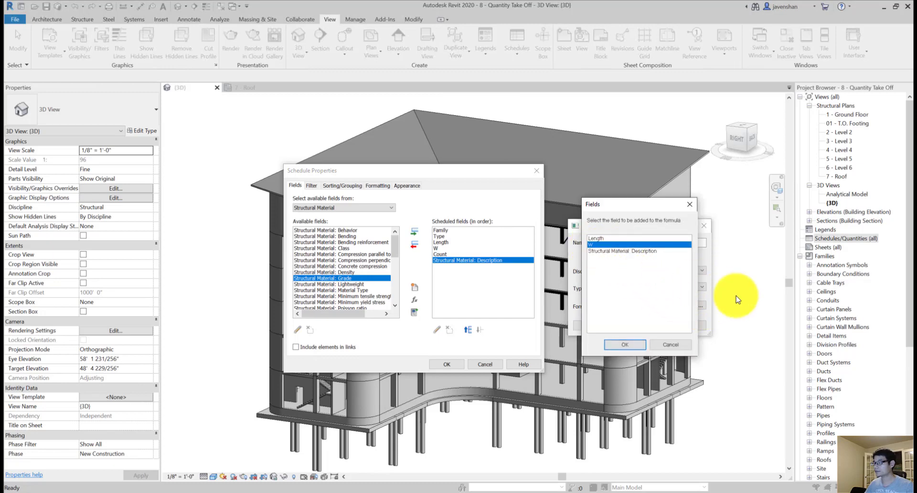
click(633, 345)
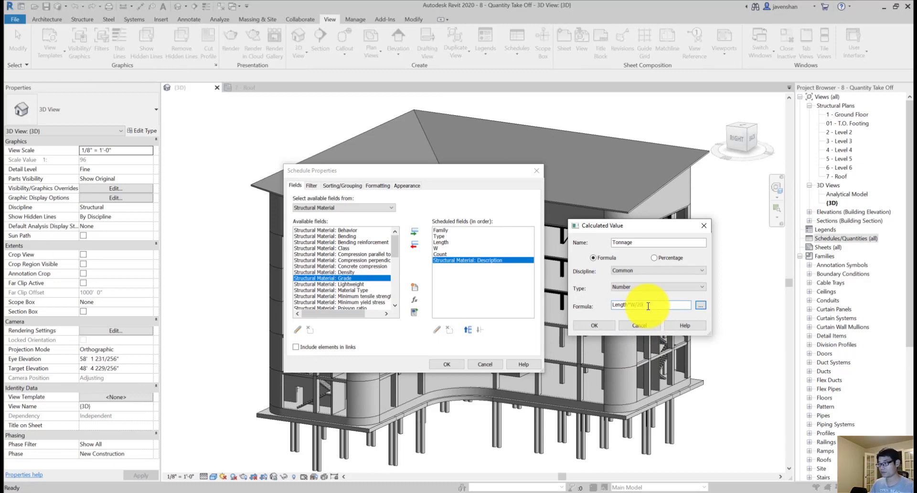
text(/2000)
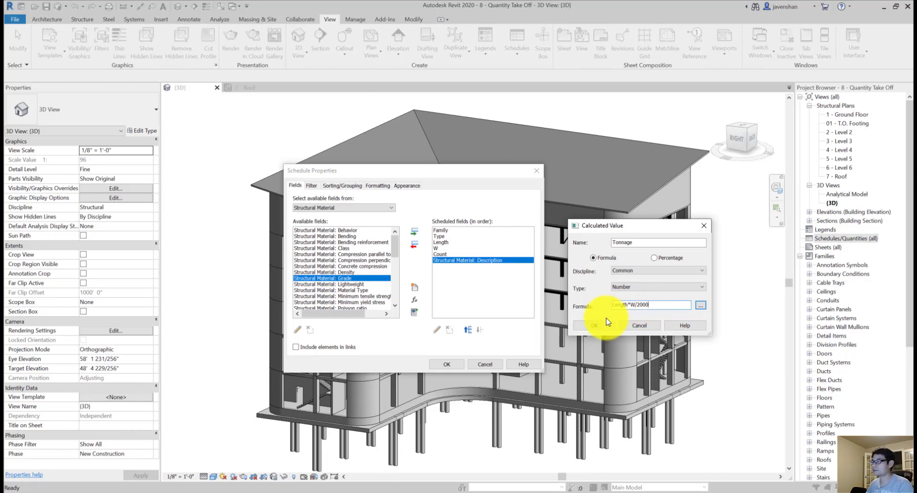
click(593, 325)
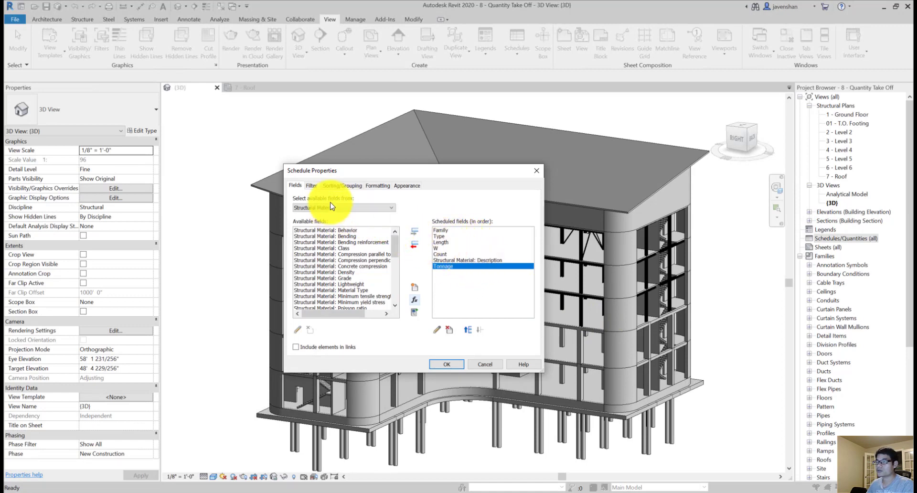
Filter the schedule to elements whose Structural Material: Description equals Low Carbon Steel.
click(311, 185)
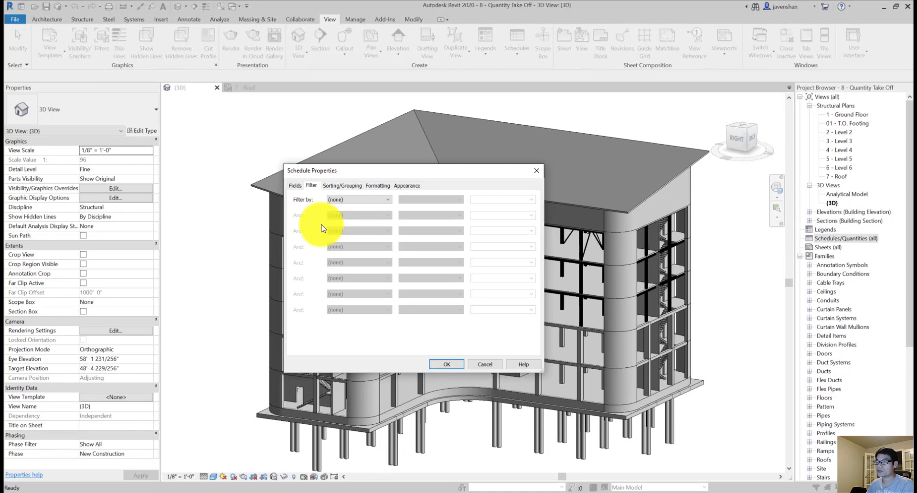
click(386, 201)
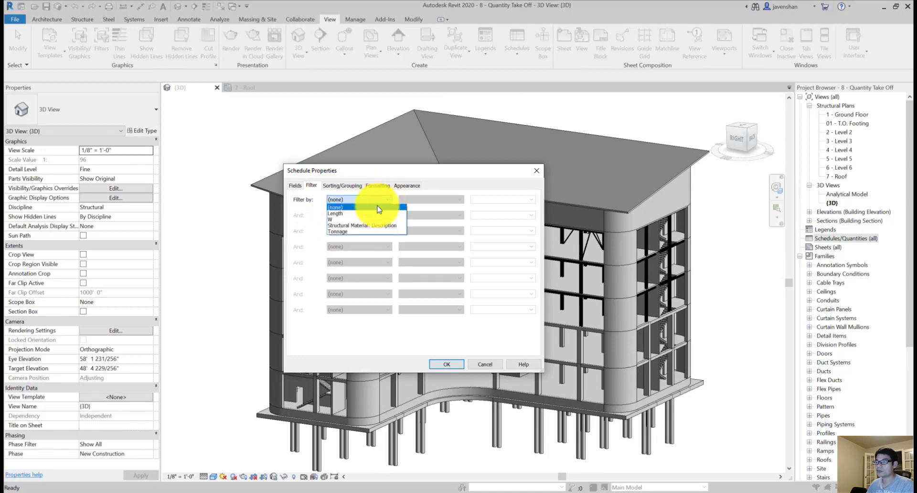
click(355, 226)
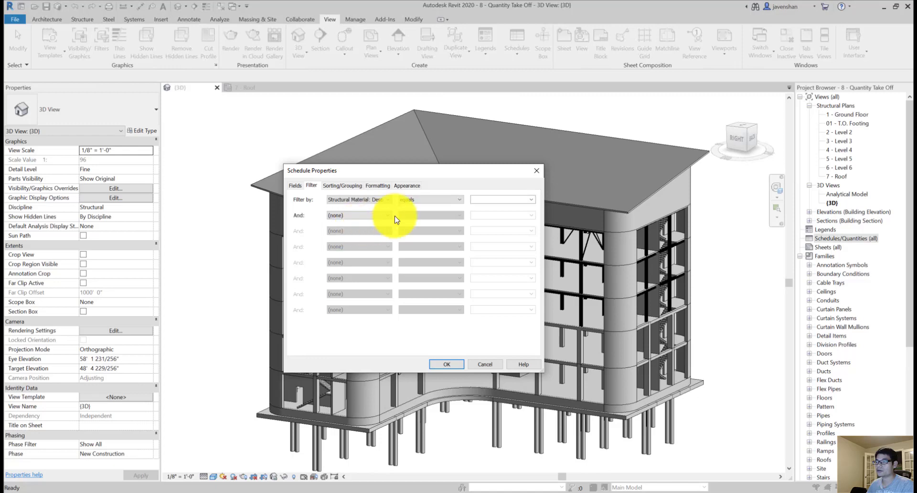
click(529, 199)
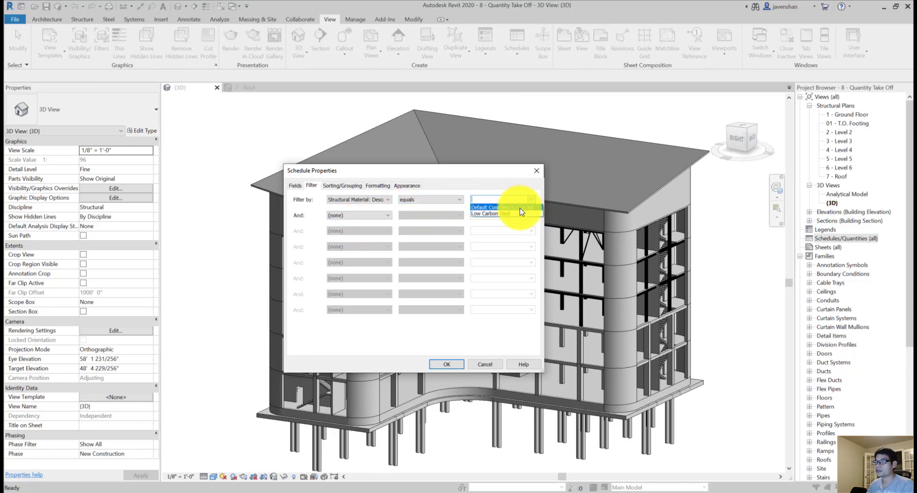
click(493, 214)
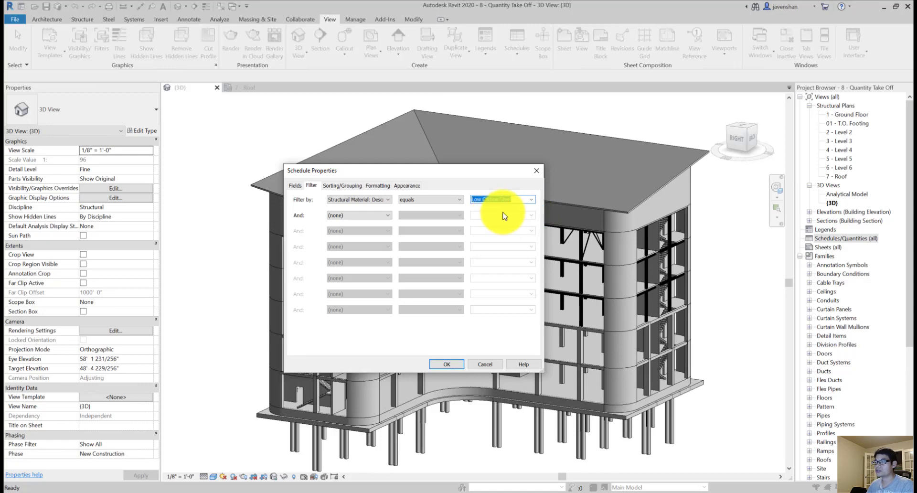
Sort the schedule by Family and then by Type, both ascending.
click(356, 187)
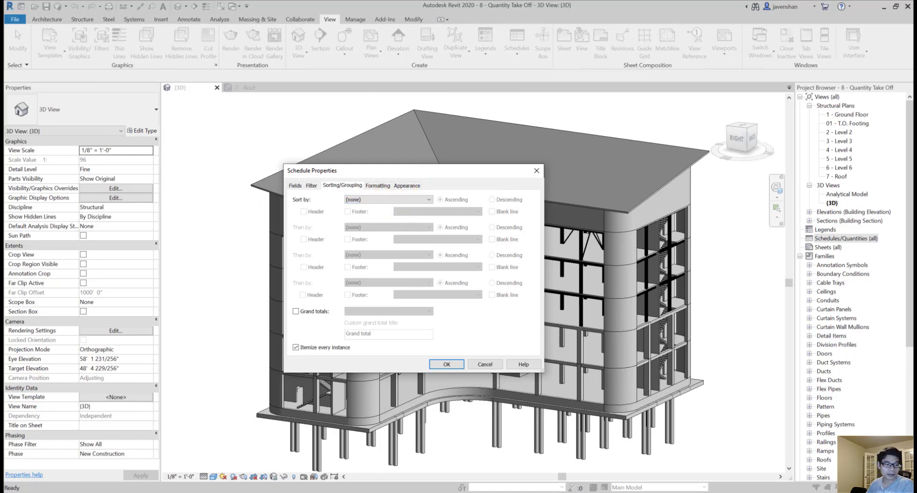
click(423, 200)
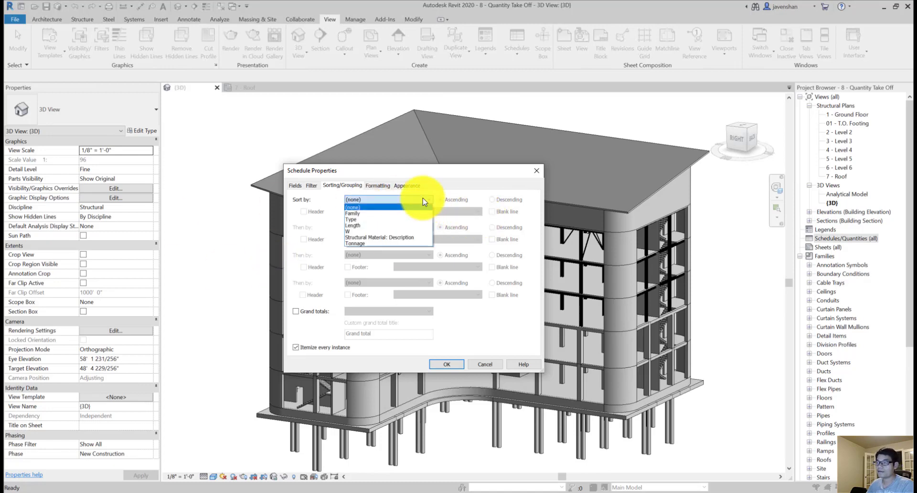
click(353, 213)
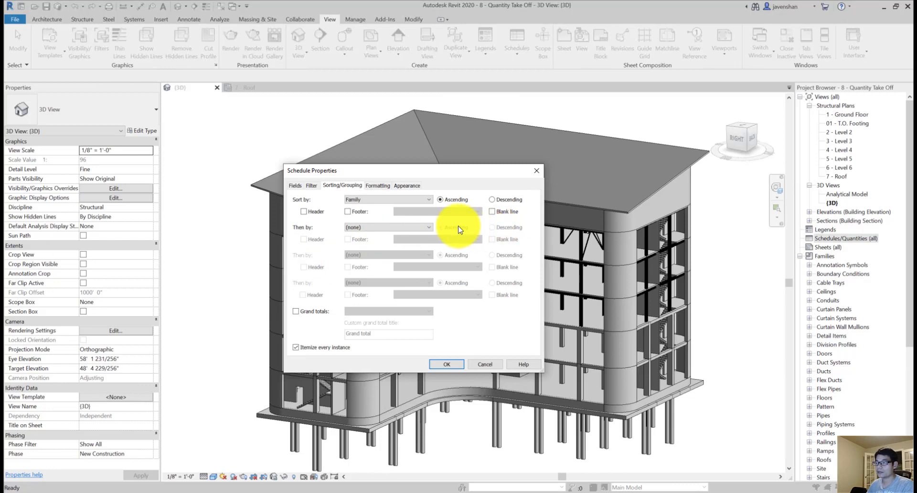
click(406, 228)
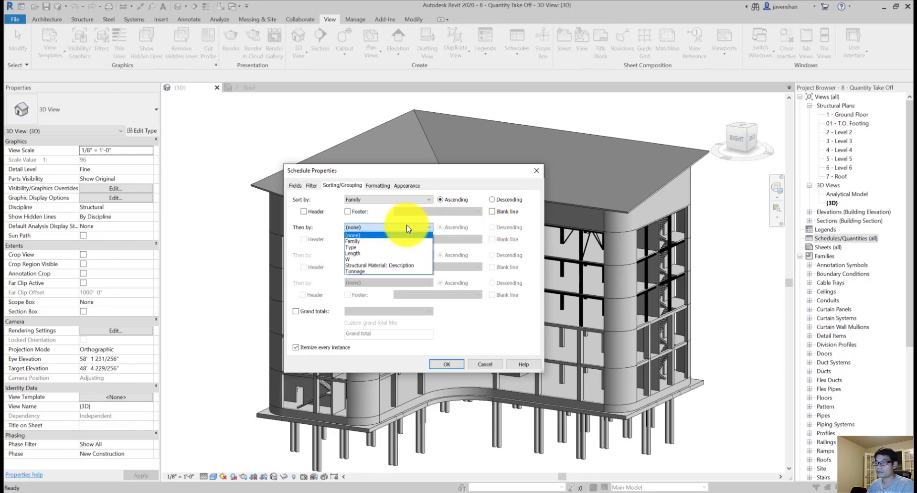
click(360, 248)
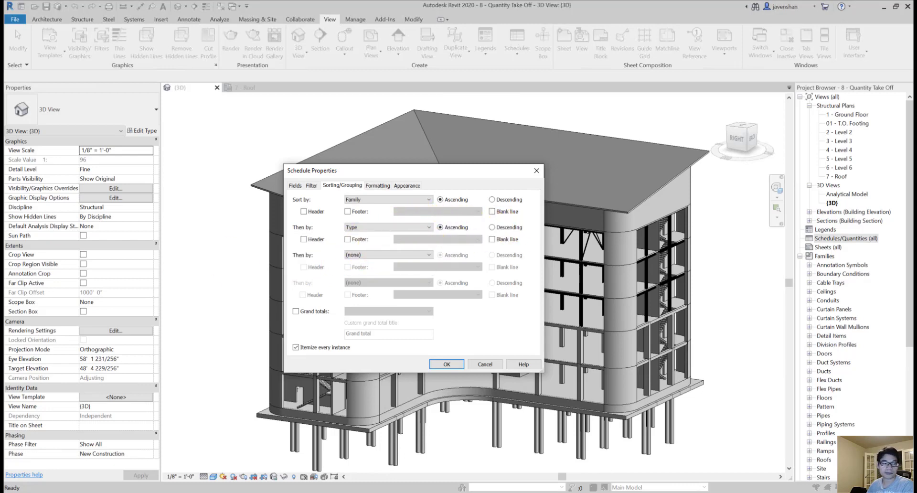
Turn on grand totals with title, count, and totals, using the title Grand total.
click(295, 311)
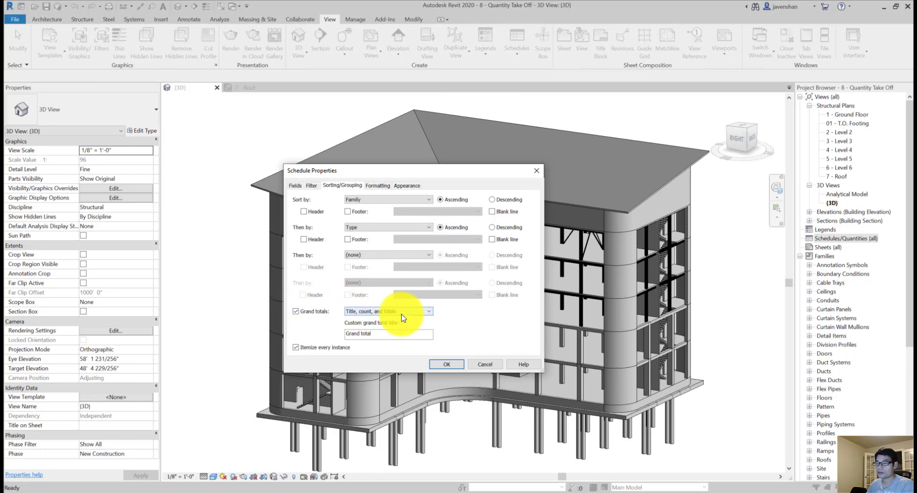
click(406, 311)
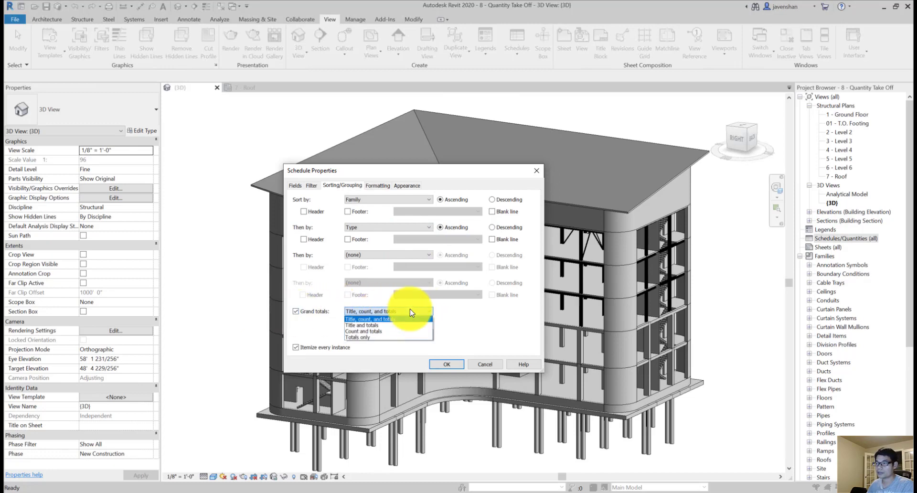
click(362, 319)
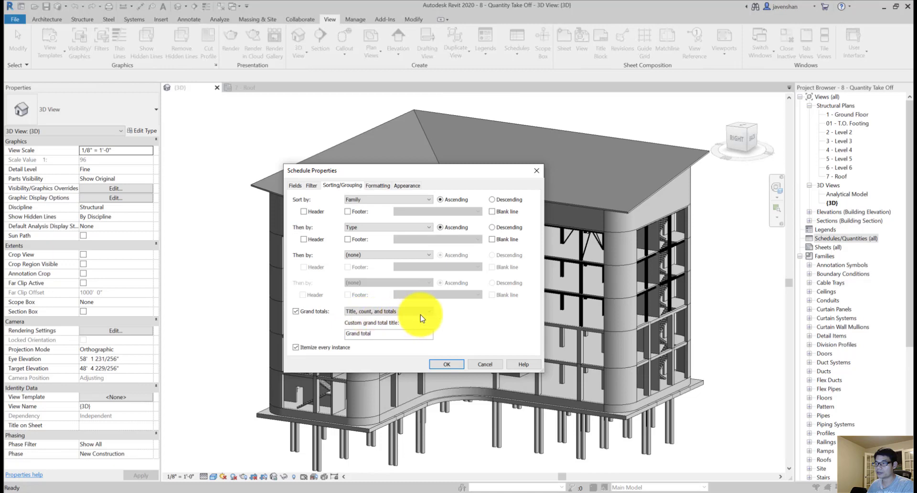
click(372, 333)
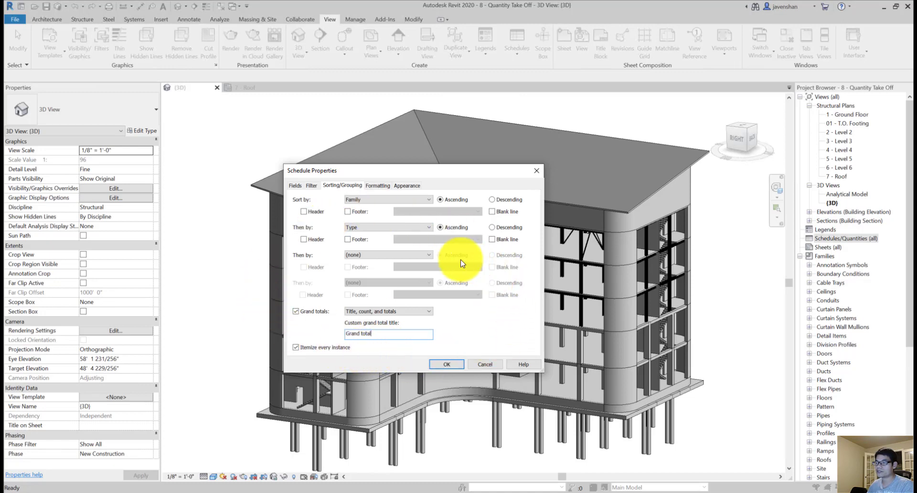
click(296, 349)
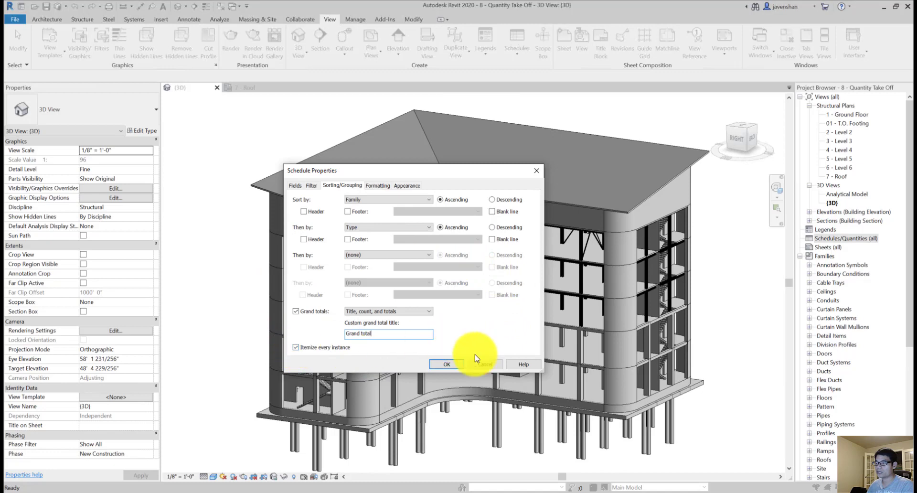
Generate the Structural Column Schedule and widen its Family column.
click(446, 364)
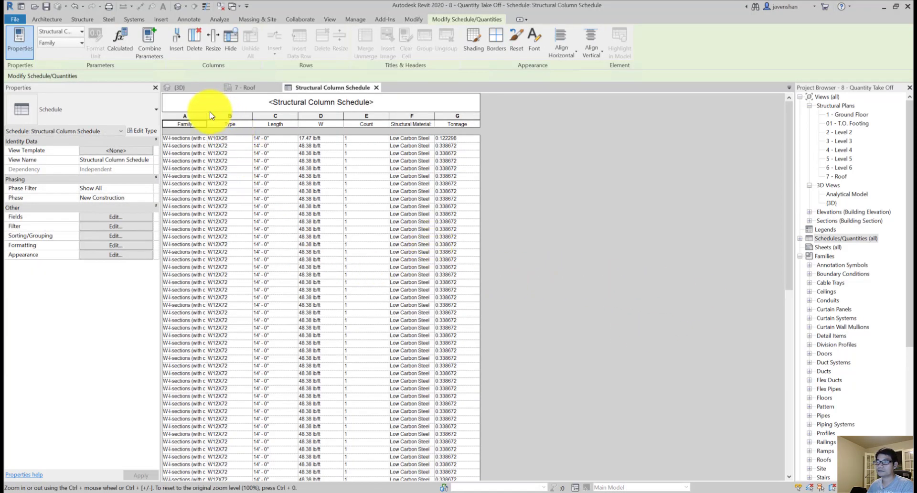
drag(207, 116, 238, 116)
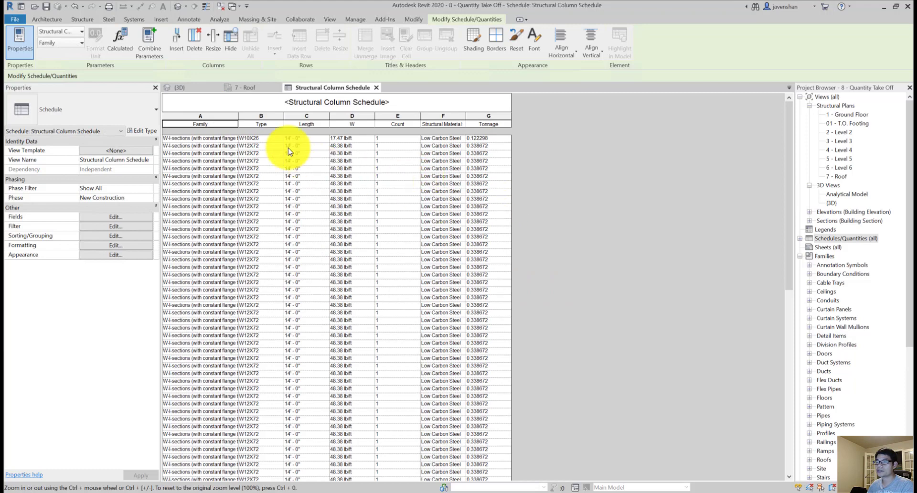
drag(238, 113, 259, 113)
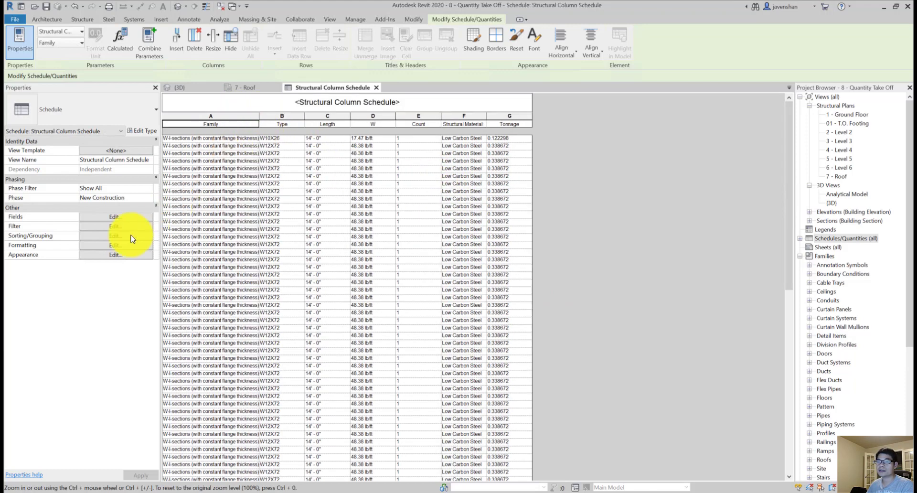
Turn off itemizing every instance in the schedule's sorting and grouping settings, and widen the Family column to fit the full family names.
click(112, 236)
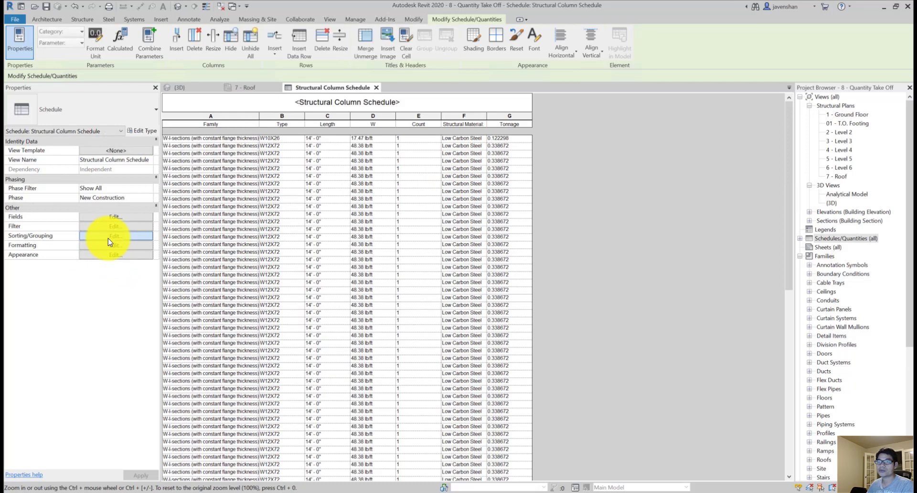
click(296, 347)
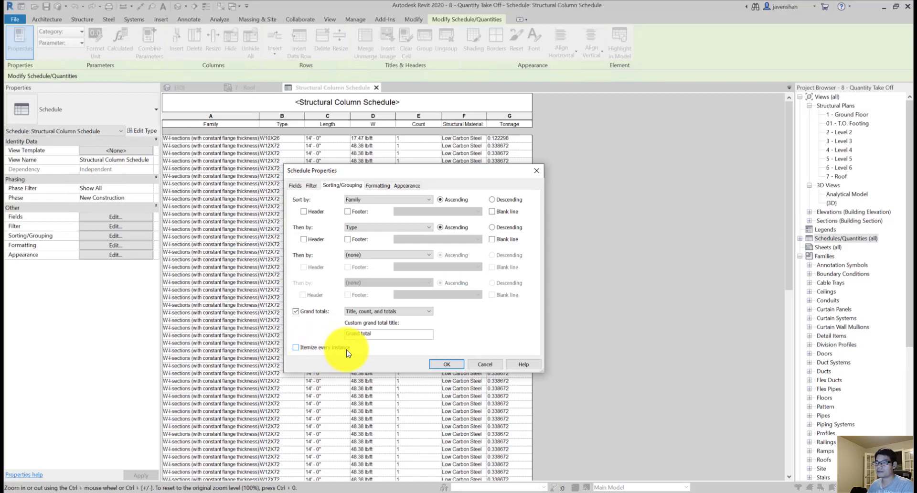
click(446, 364)
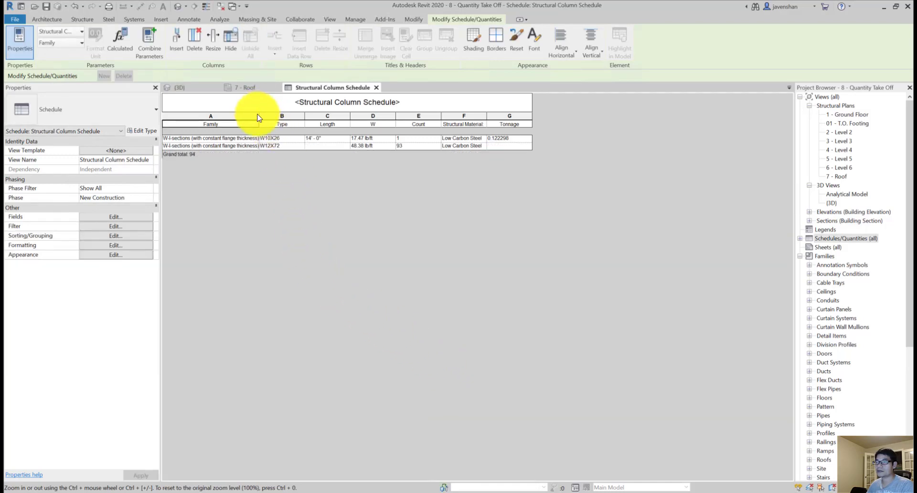
drag(259, 115, 280, 116)
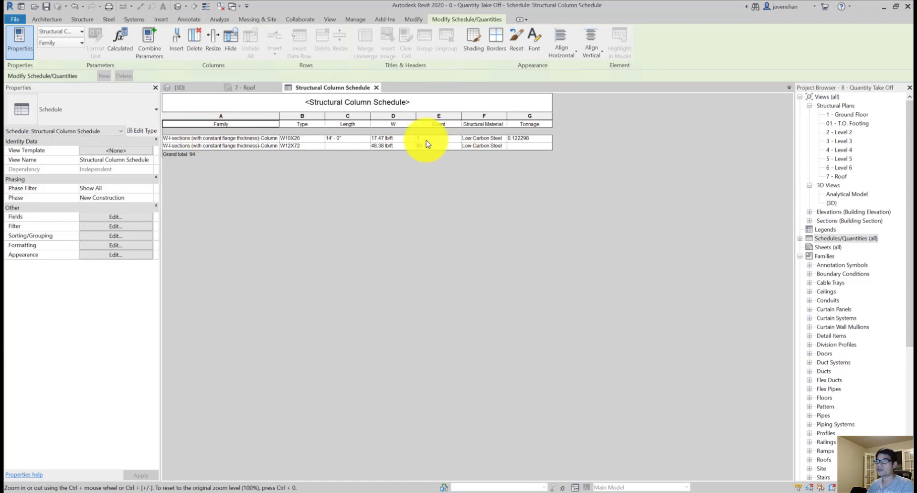
Examine the type properties of a W12X72 steel column between Level 5 and Level 6 in the 3D view, including its W parameter.
click(204, 88)
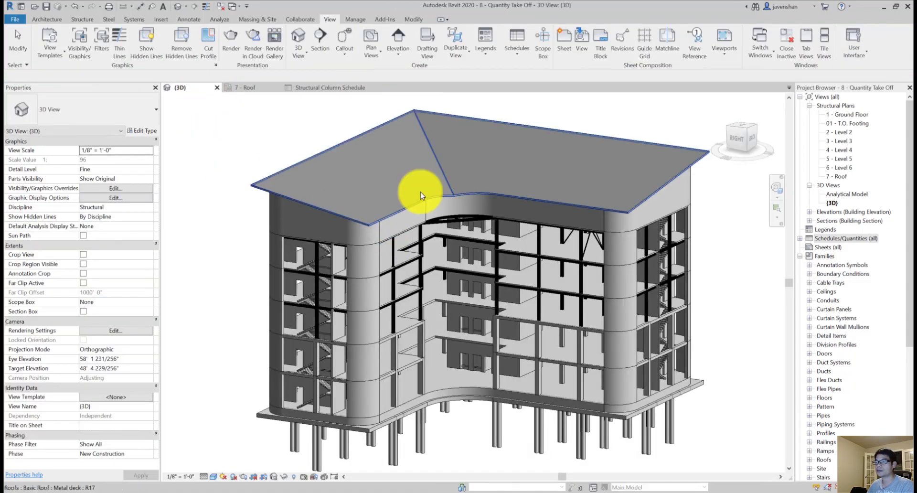
click(340, 270)
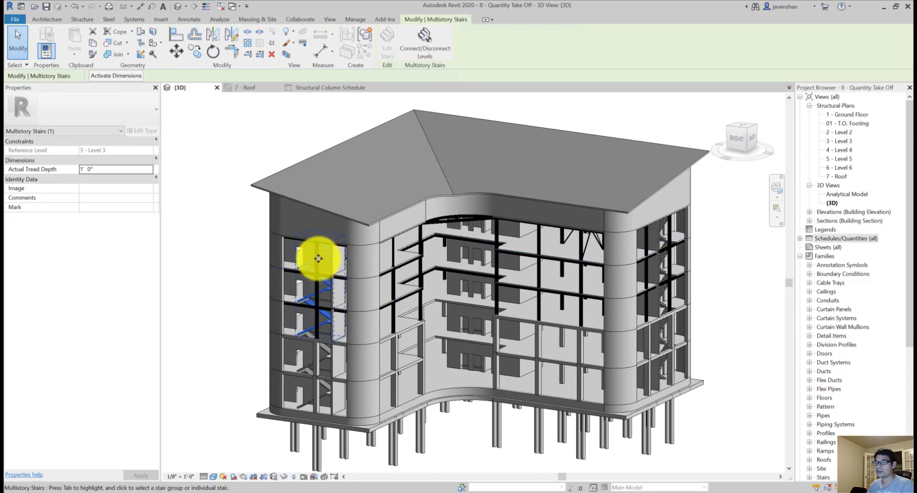
click(317, 261)
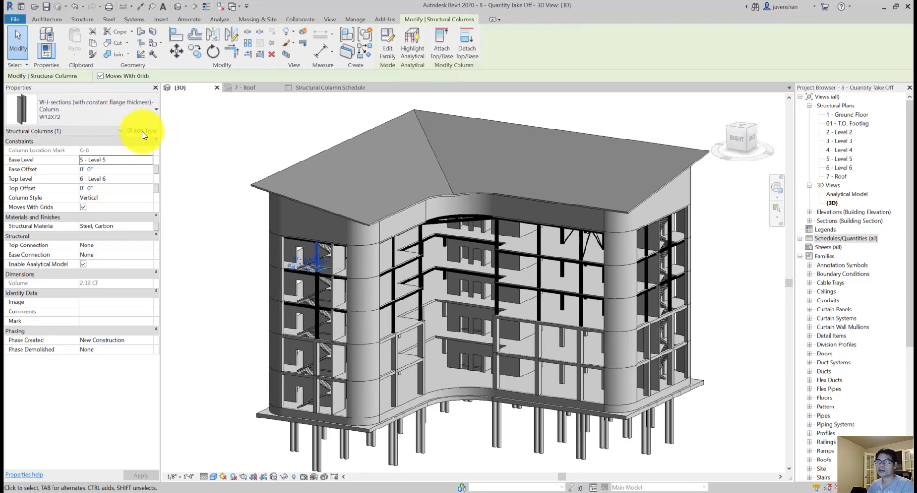
click(143, 133)
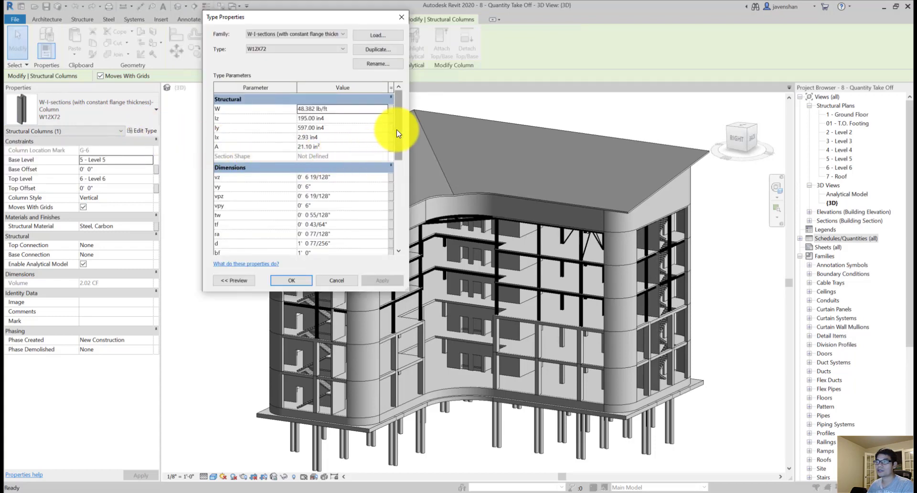
mouse_move(396, 129)
mouse_down()
mouse_move(401, 204)
mouse_move(407, 131)
mouse_up()
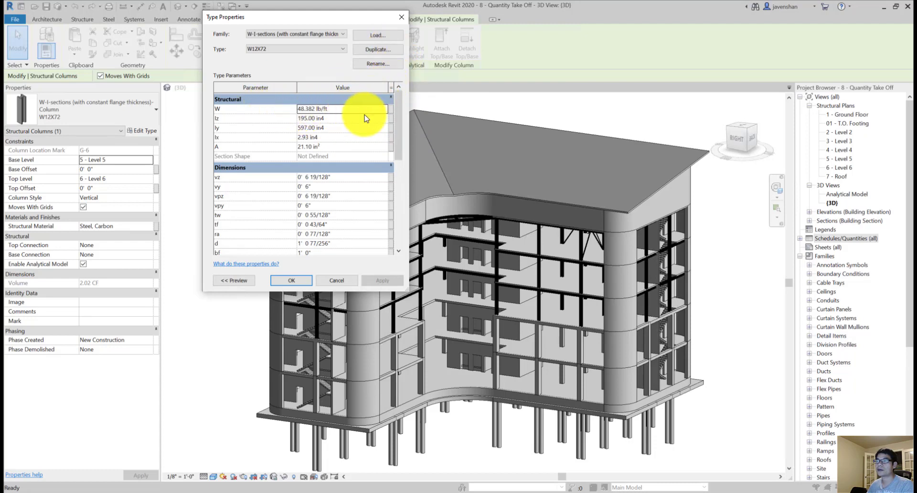
drag(408, 121, 482, 122)
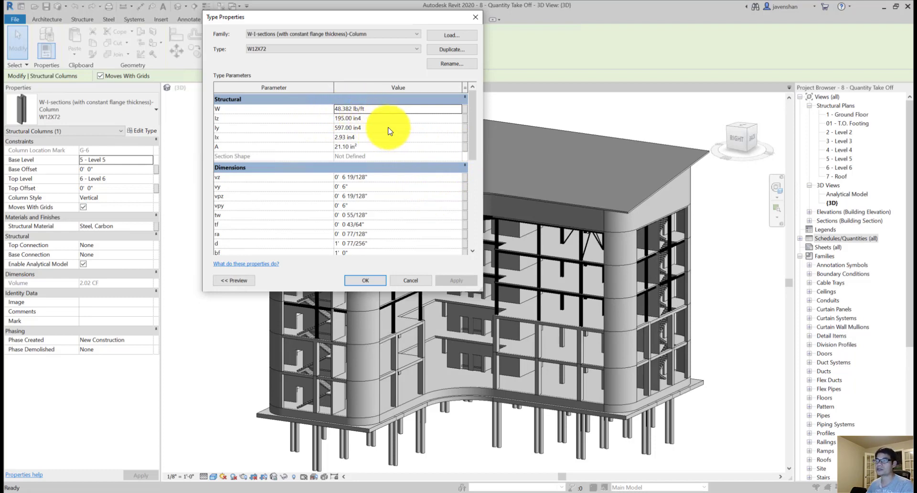
click(410, 282)
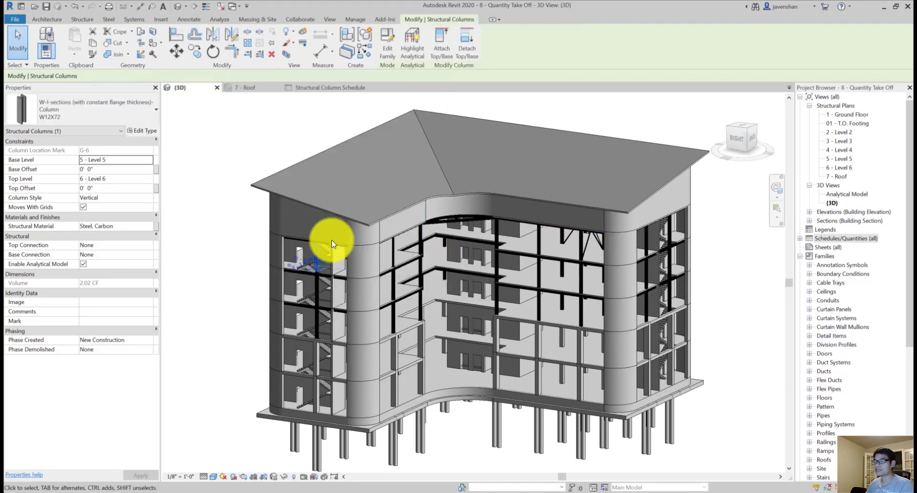
Expand the project's schedules and reopen the Structural Column Schedule.
double_click(831, 237)
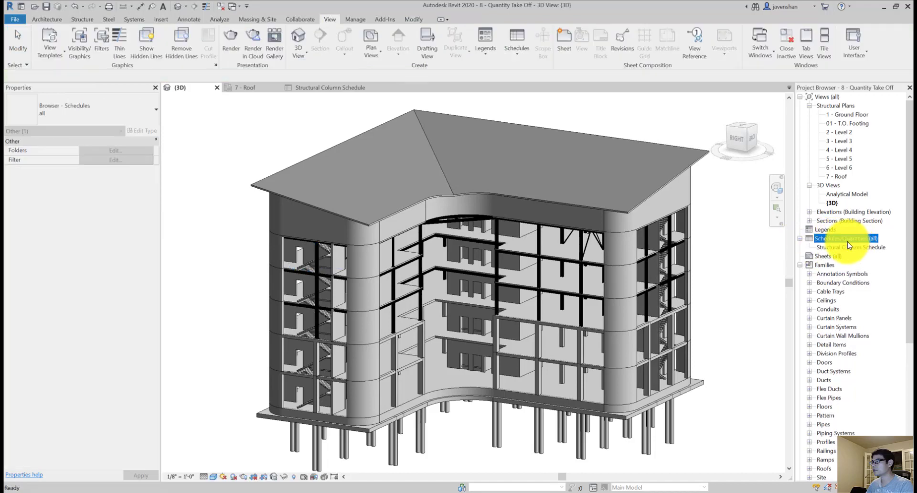
double_click(831, 247)
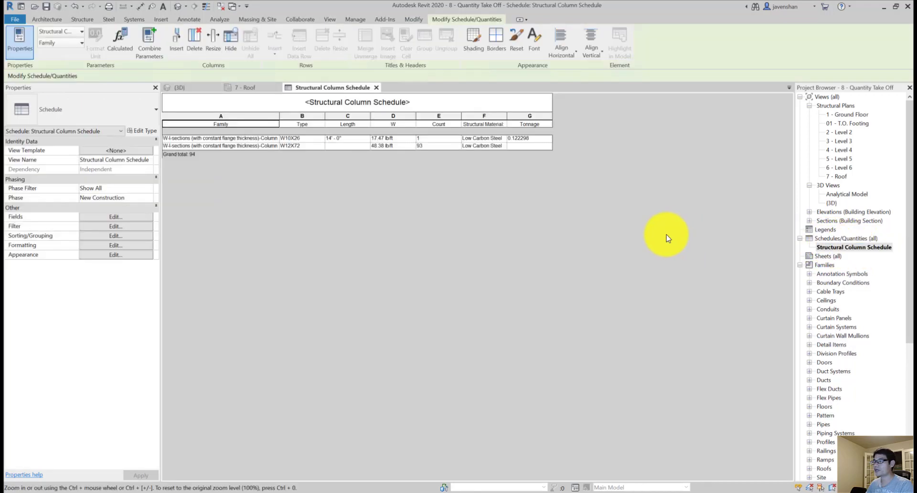